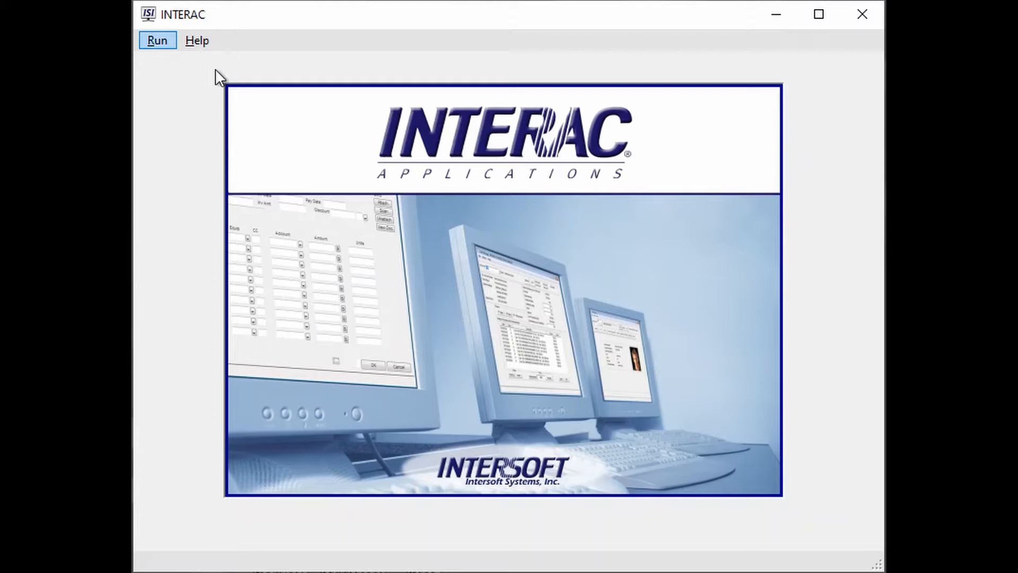
# Step: Start US Payroll and sign in with the payroll password and company ID NRAC
pyautogui.press('Down')
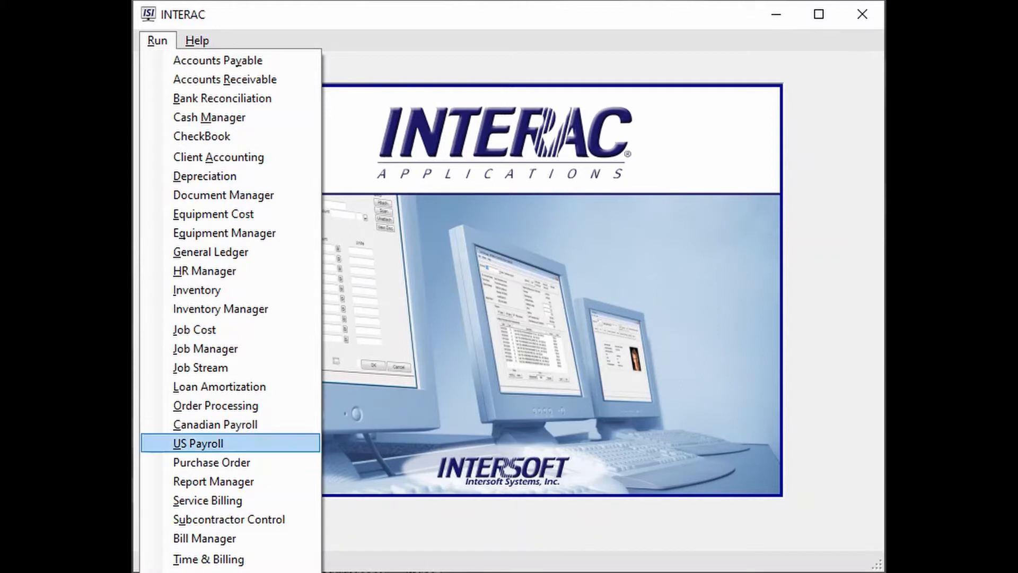
pyautogui.press('Return')
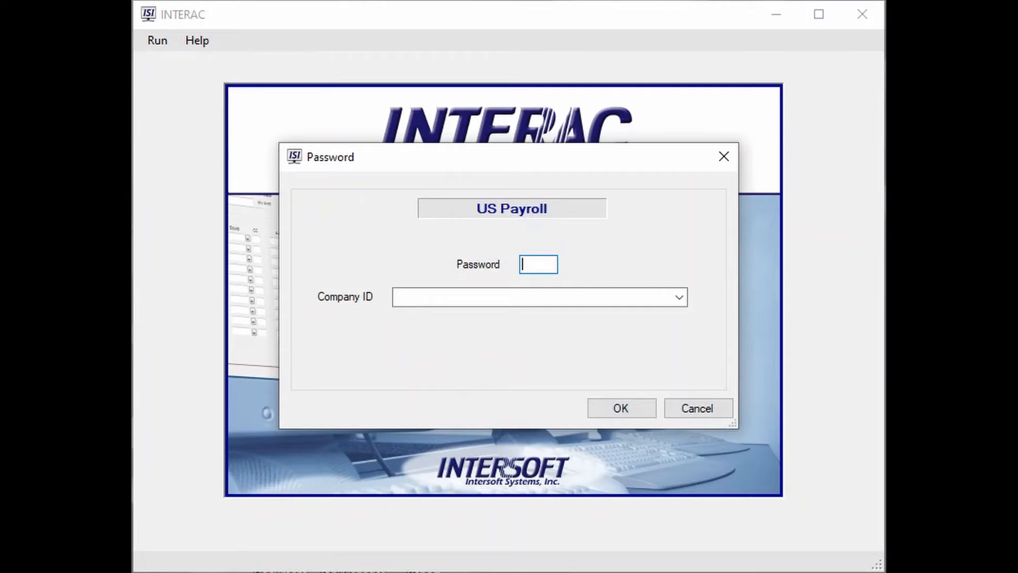
pyautogui.write('***')
pyautogui.press('Tab')
pyautogui.write('NRAC')
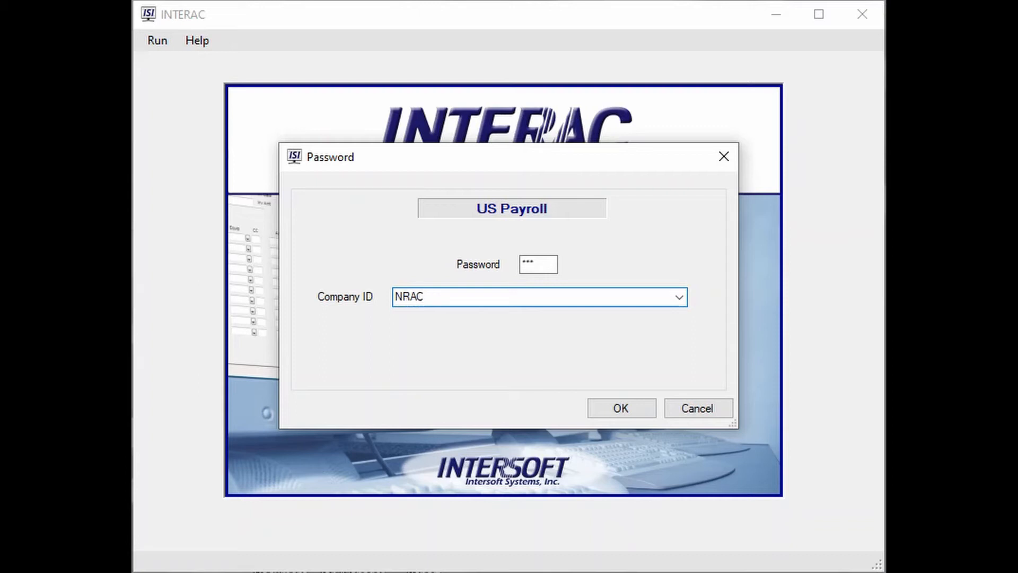
pyautogui.press('Return')
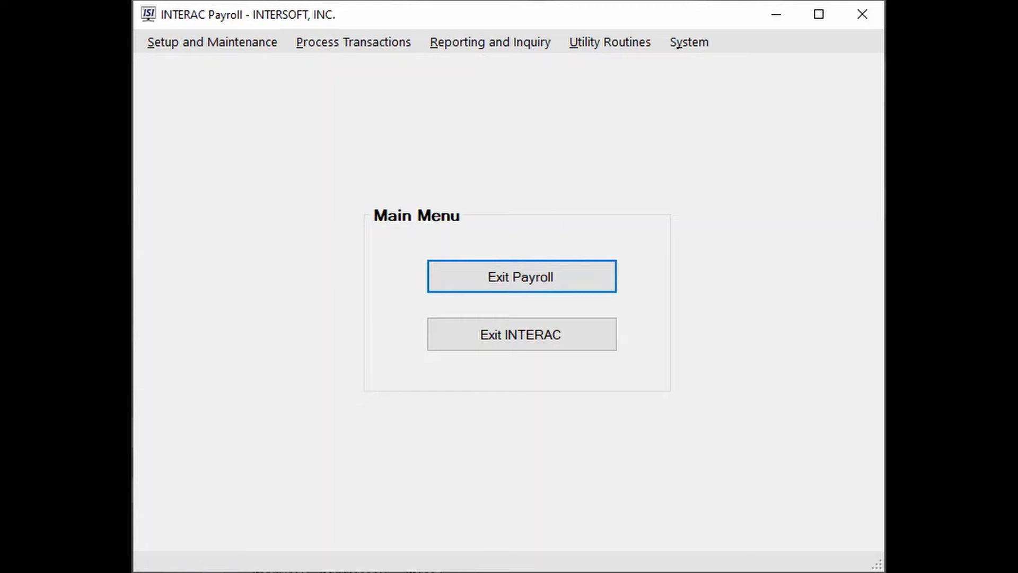
# Step: Open the Copy File utility from the file processing routines
pyautogui.press('alt')
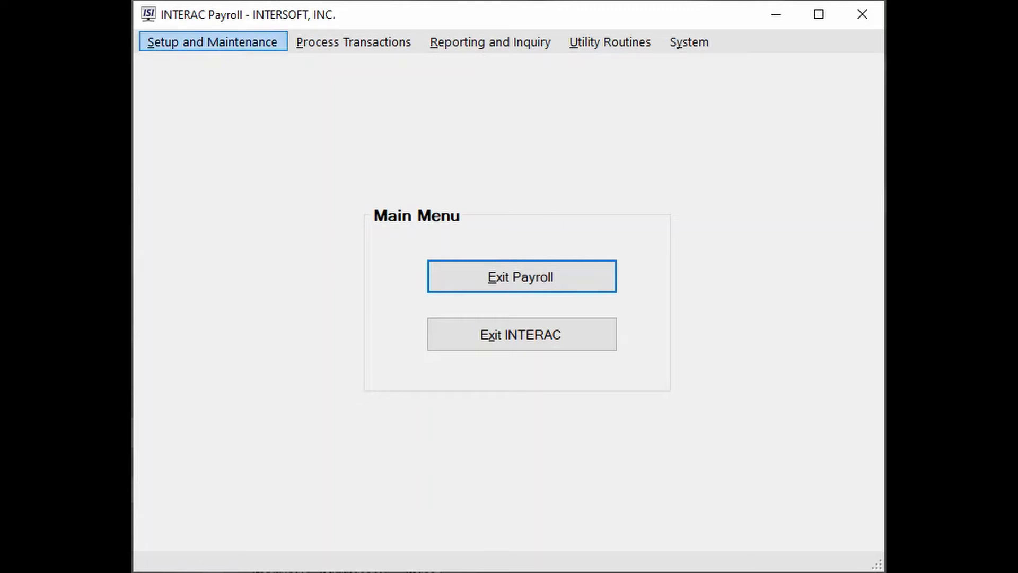
pyautogui.press('alt')
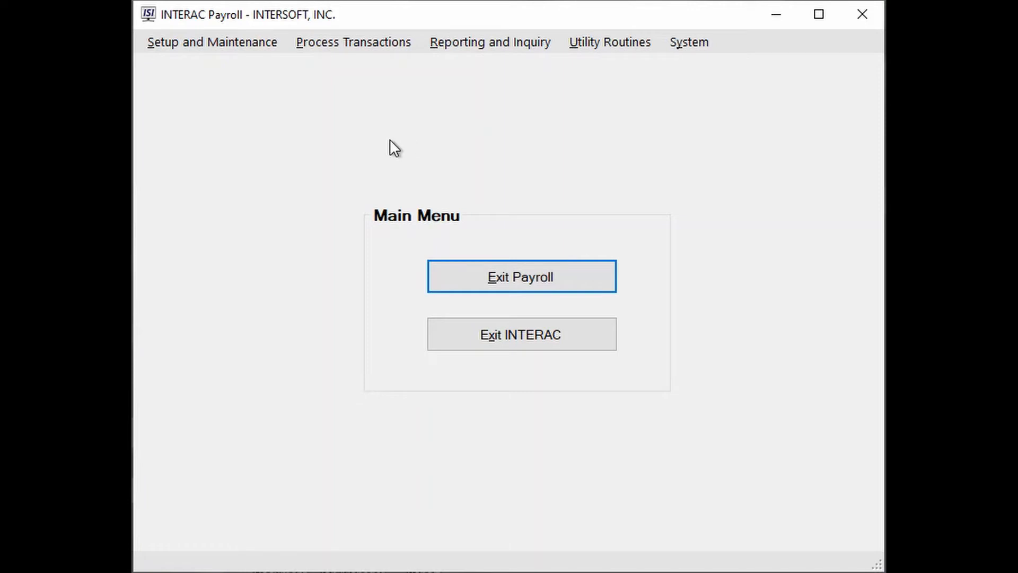
pyautogui.hotkey('alt', 'u')
pyautogui.hotkey('alt', 'u')
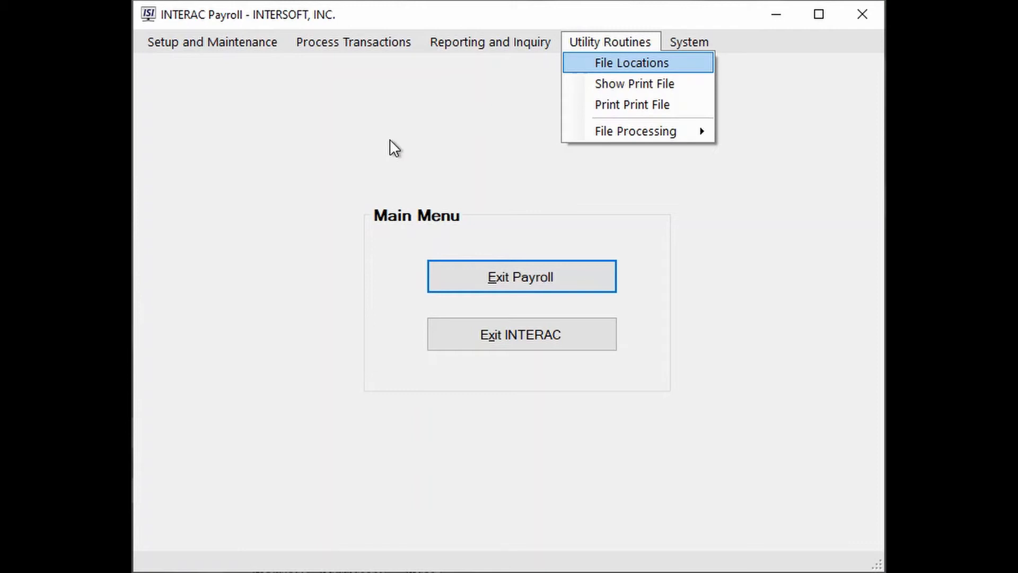
pyautogui.press('Up')
pyautogui.press('Right')
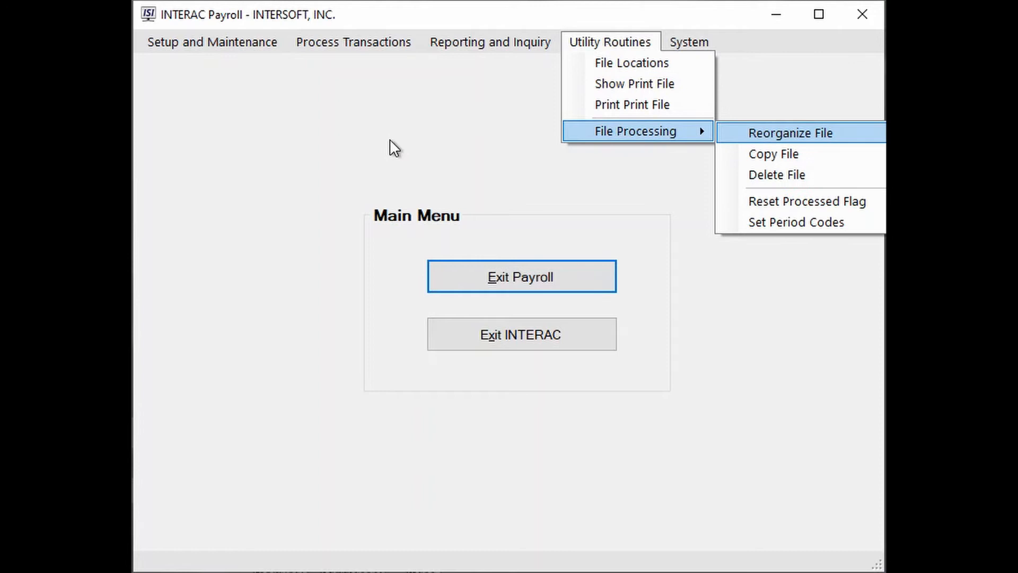
pyautogui.press('Down')
pyautogui.press('Return')
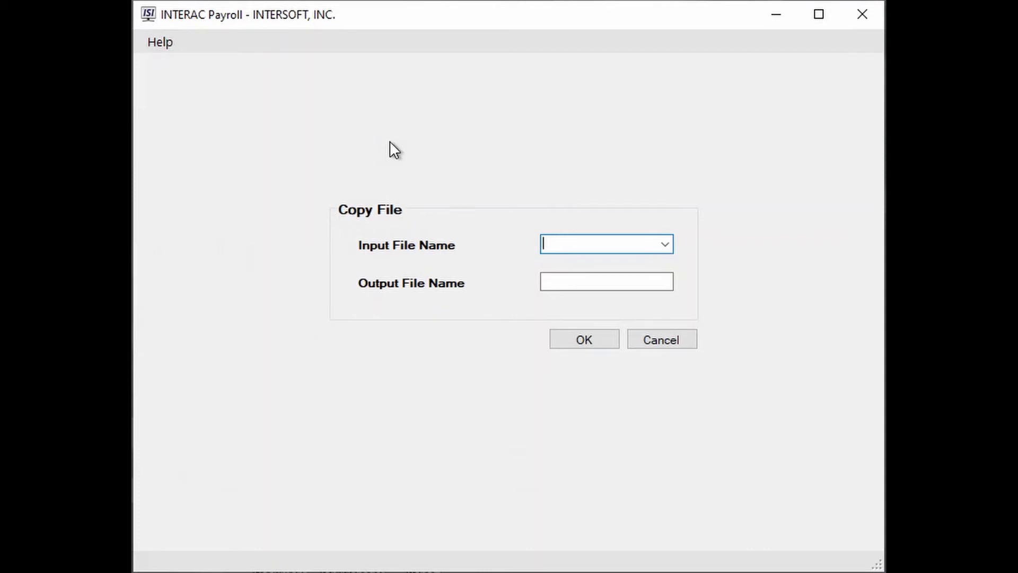
# Step: Copy the input file NRACPRM to an output file named NRACPRMBAK and return to the main menu
pyautogui.write('NRACPRM')
pyautogui.press('Tab')
pyautogui.write('NRACPRMBAK')
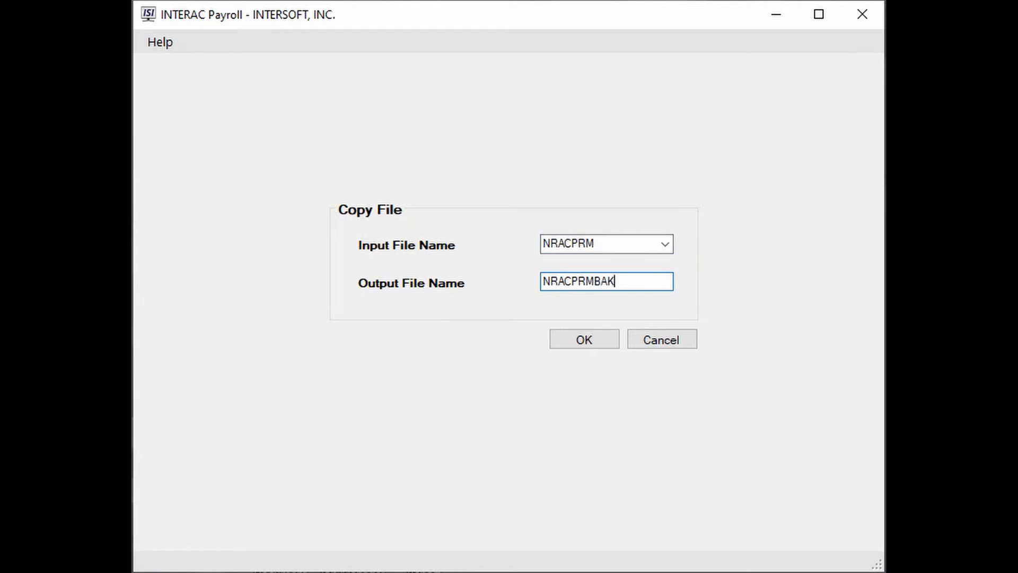
pyautogui.hotkey('alt', 'o')
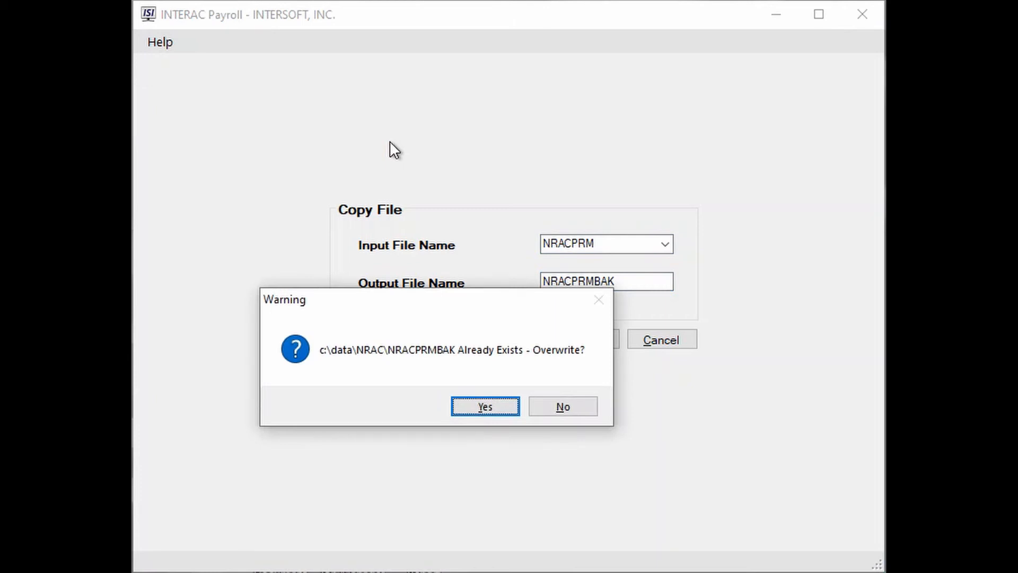
pyautogui.press('Tab')
pyautogui.press('Tab')
pyautogui.press('Tab')
pyautogui.press('Tab')
pyautogui.press('Tab')
pyautogui.press('Tab')
pyautogui.press('Return')
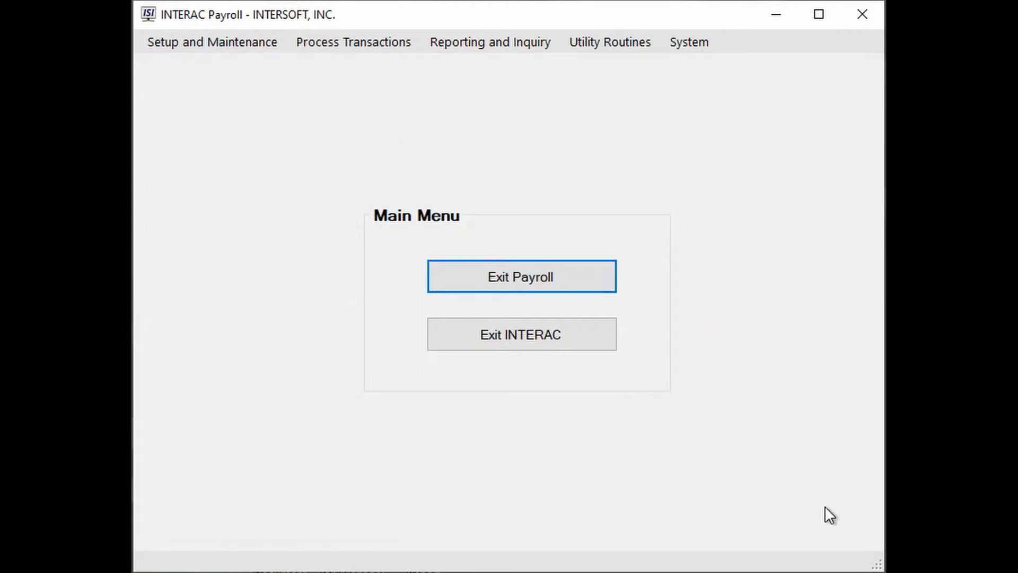
pyautogui.hotkey('alt', 'u')
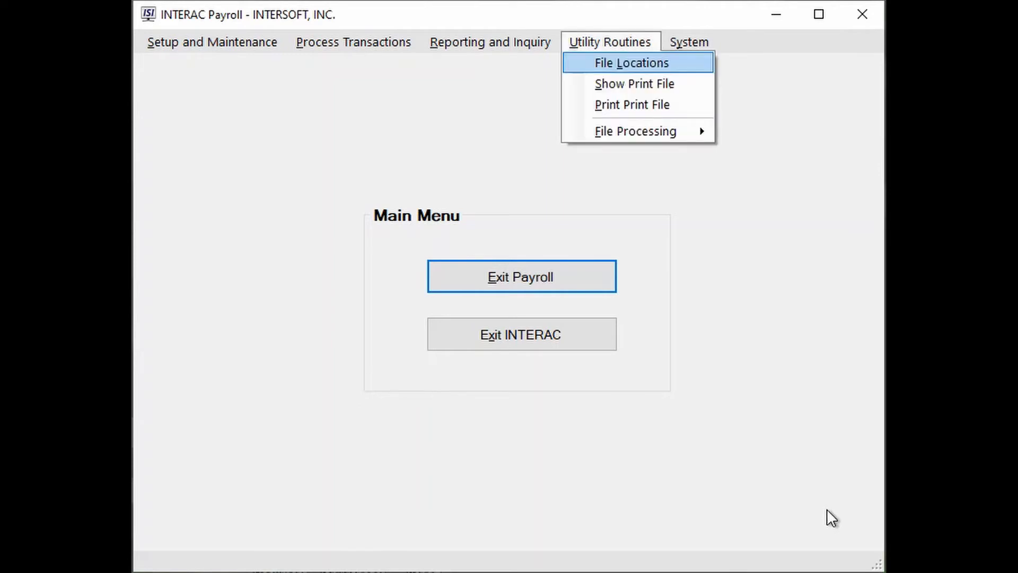
pyautogui.press('f')
pyautogui.press('c')
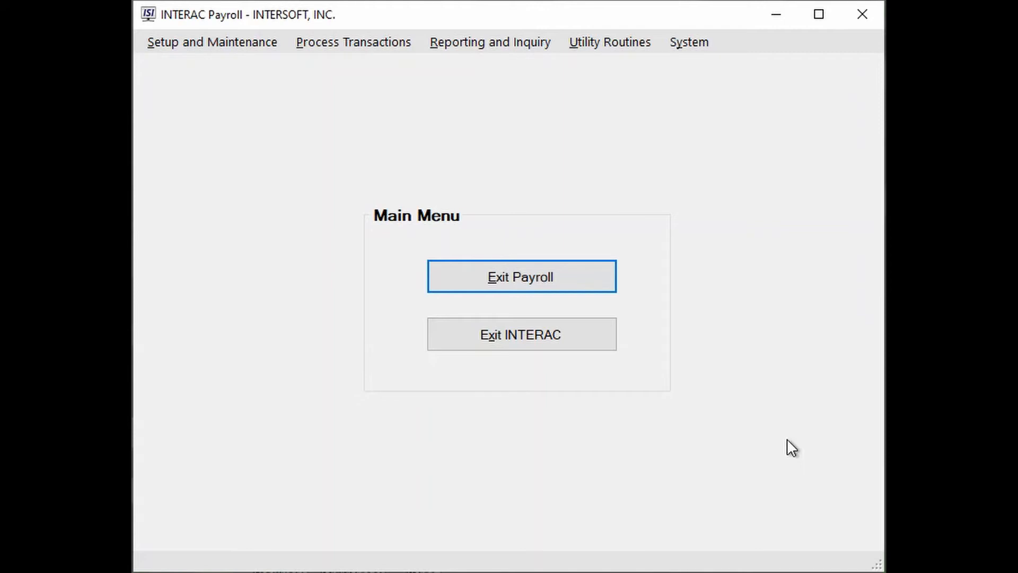
# Step: Open Journalize Transactions on transaction file NRACPRA with the Extend option enabled
pyautogui.hotkey('alt', 'p')
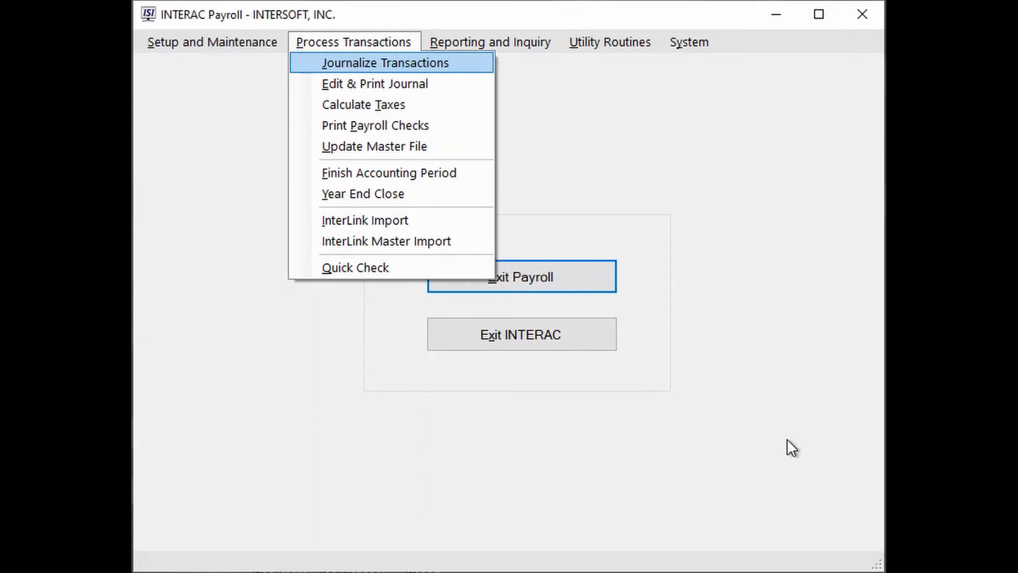
pyautogui.press('Return')
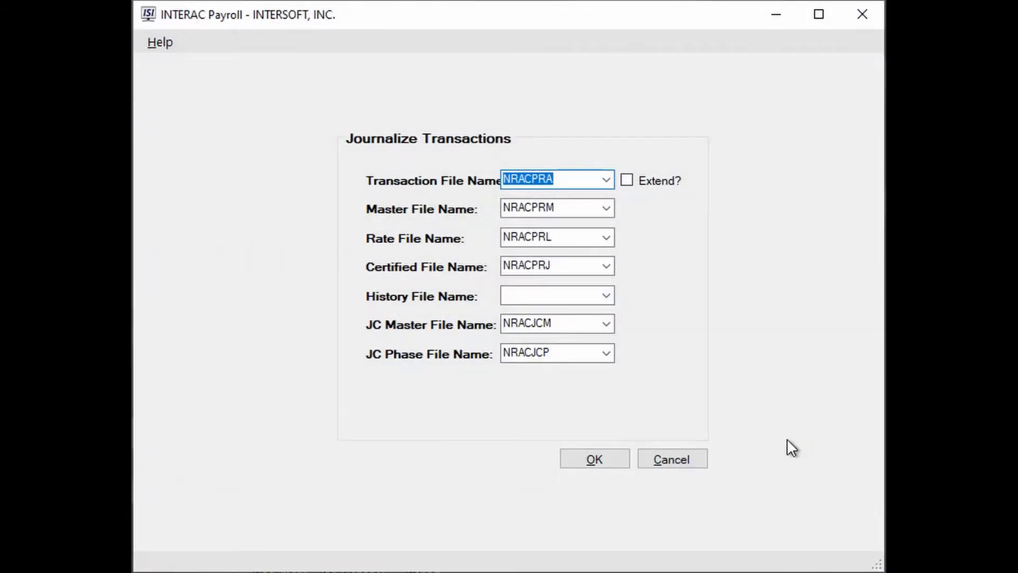
pyautogui.hotkey('alt', 'o')
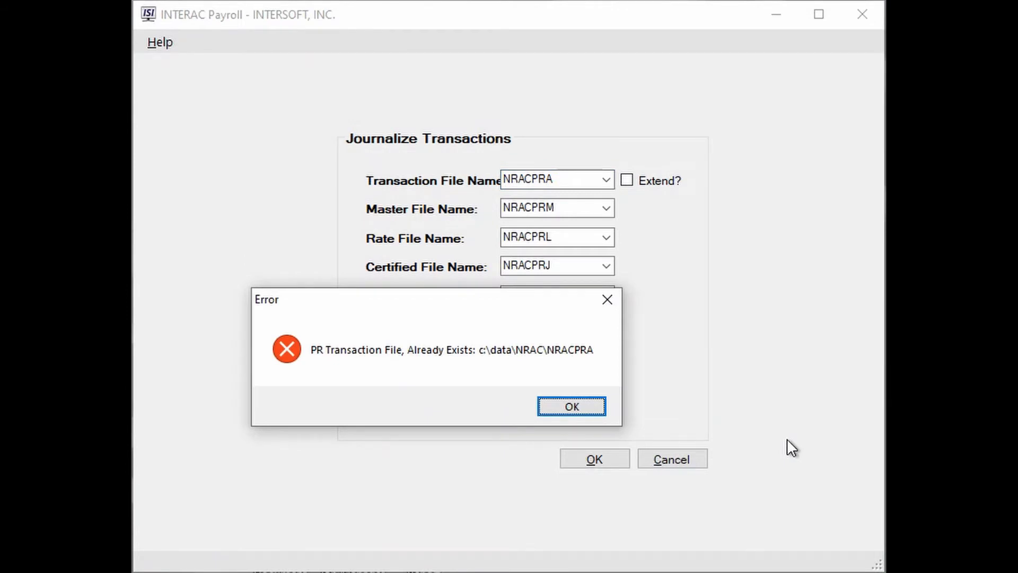
pyautogui.press('Return')
pyautogui.press('Tab')
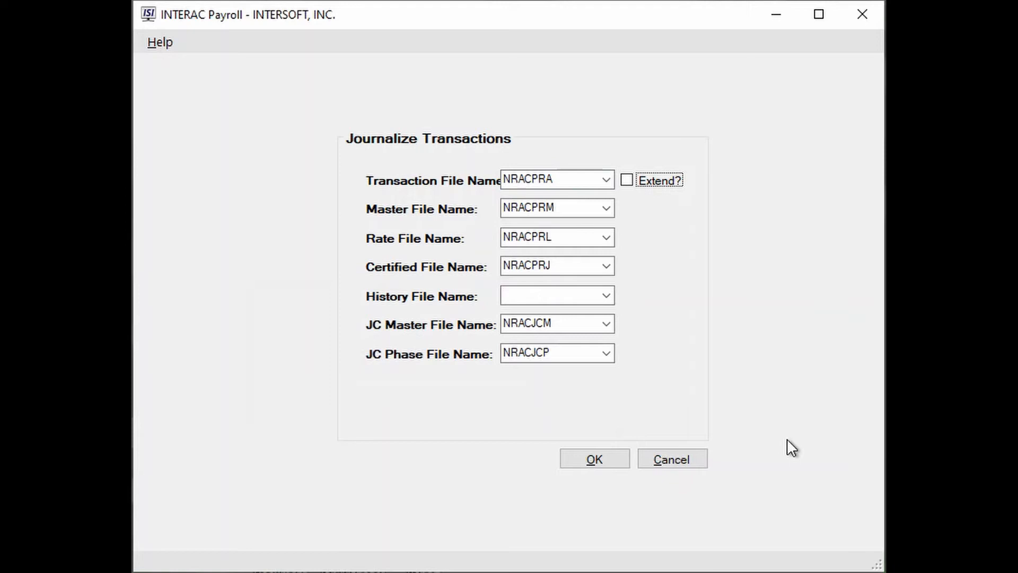
pyautogui.press('space')
pyautogui.press('Return')
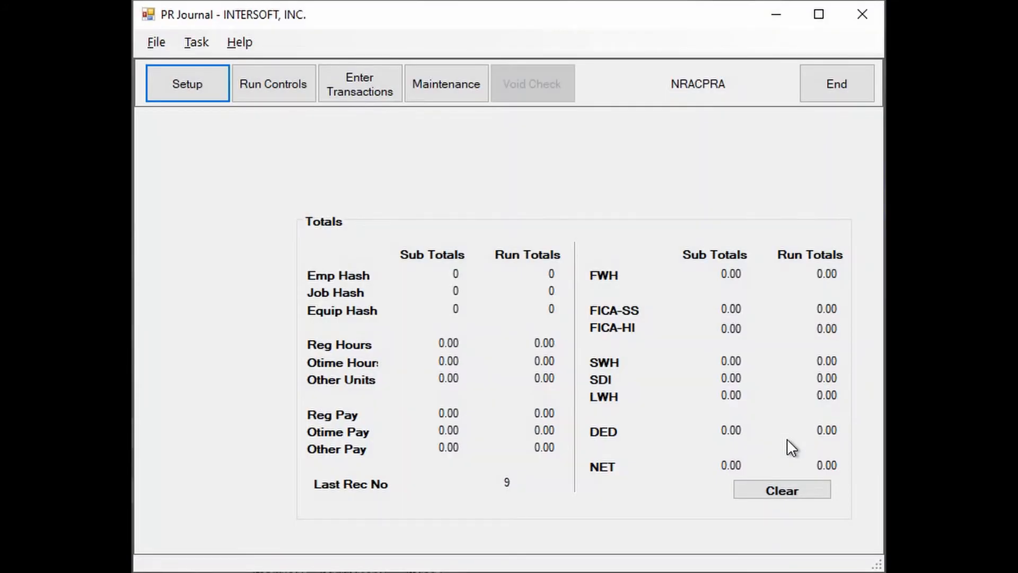
# Step: Open the transaction entry form of the payroll journal
pyautogui.press('alt')
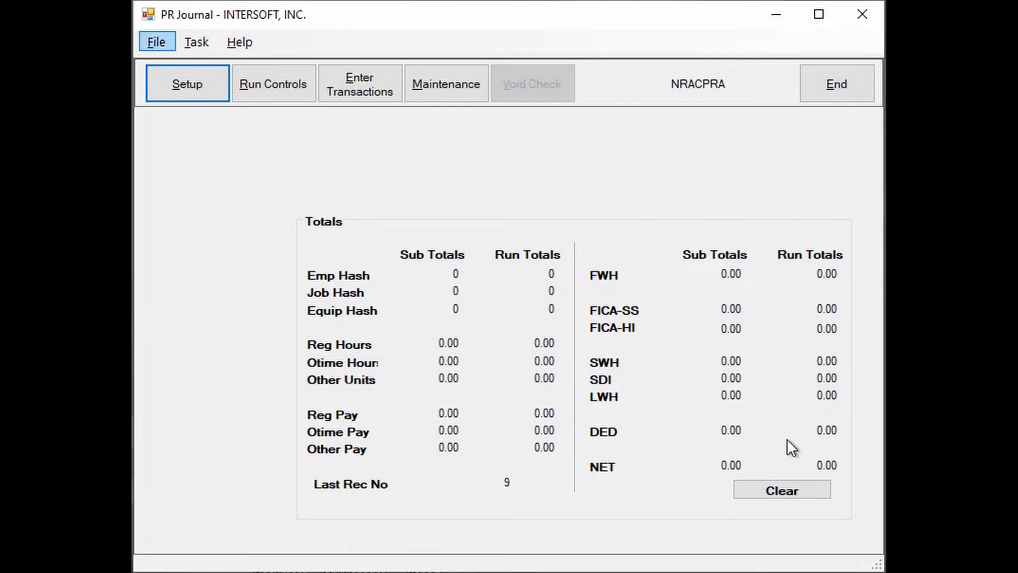
pyautogui.hotkey('alt', 'e')
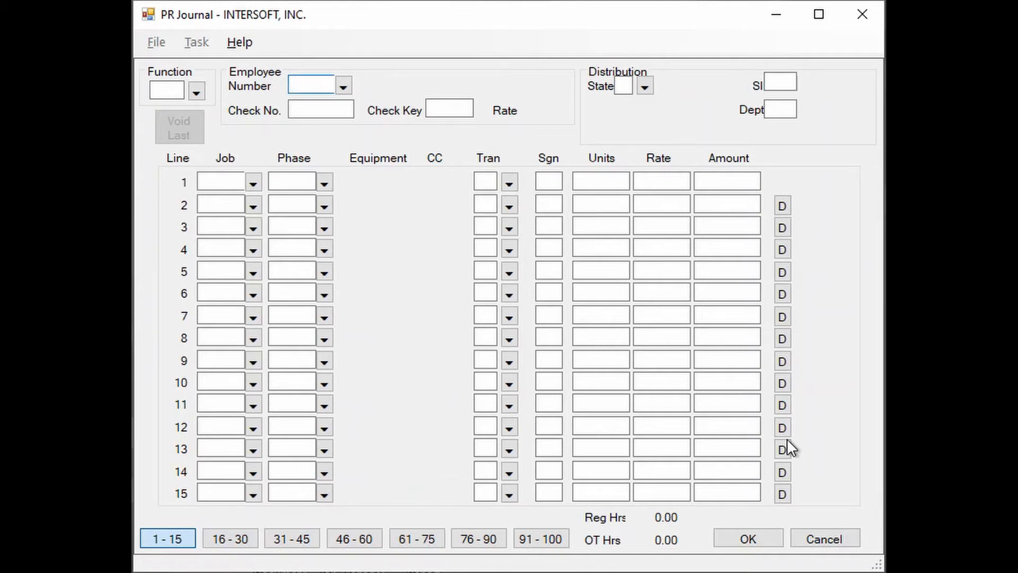
pyautogui.press('alt')
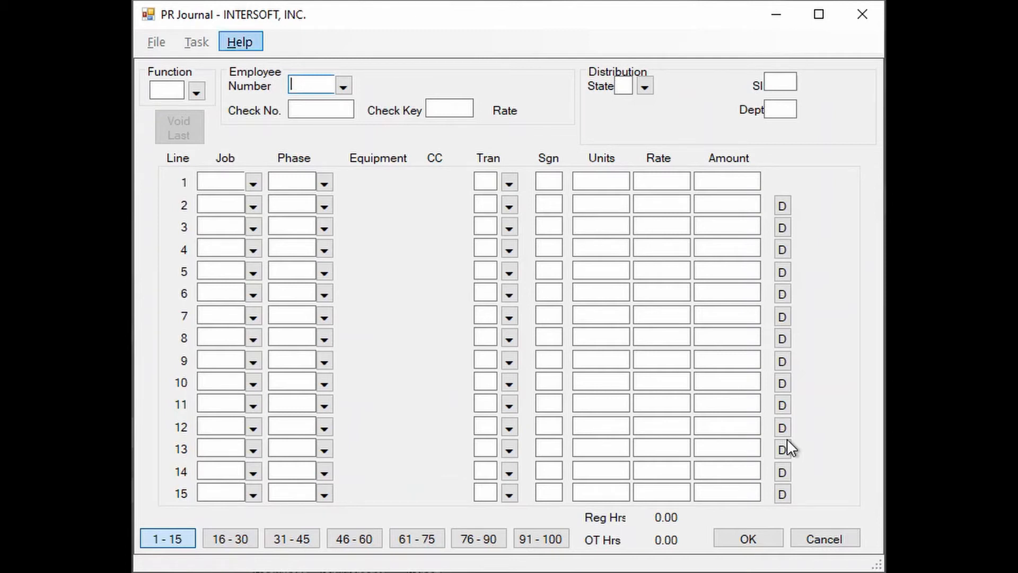
# Step: Load employee 10 in the transaction header, pass through its fields, and clear the employee number
pyautogui.click(318, 85)
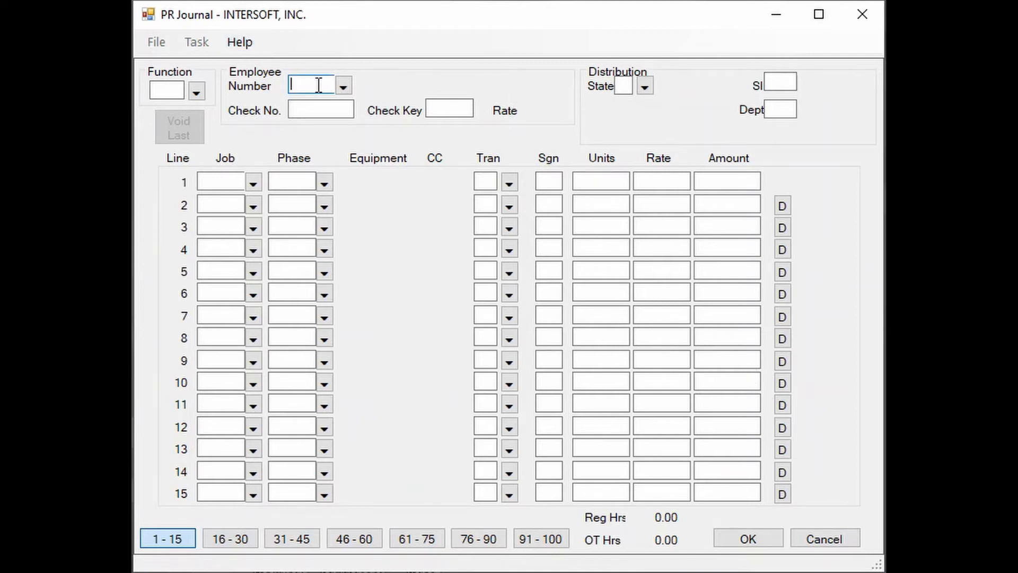
pyautogui.write('10')
pyautogui.press('Tab')
pyautogui.press('Tab')
pyautogui.press('Tab')
pyautogui.press('Tab')
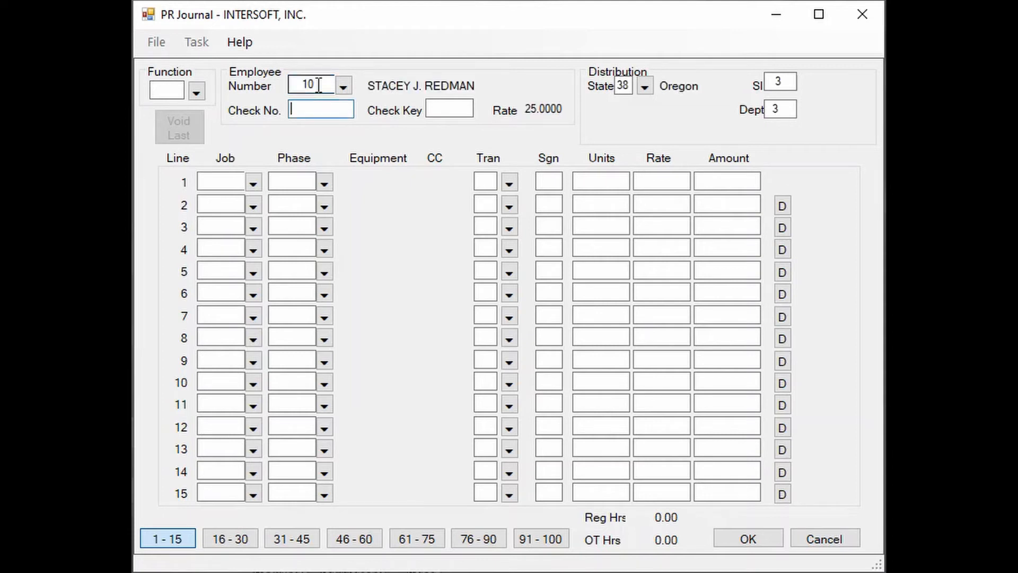
pyautogui.press('Tab')
pyautogui.press('Tab')
pyautogui.doubleClick(300, 83)
pyautogui.press('Delete')
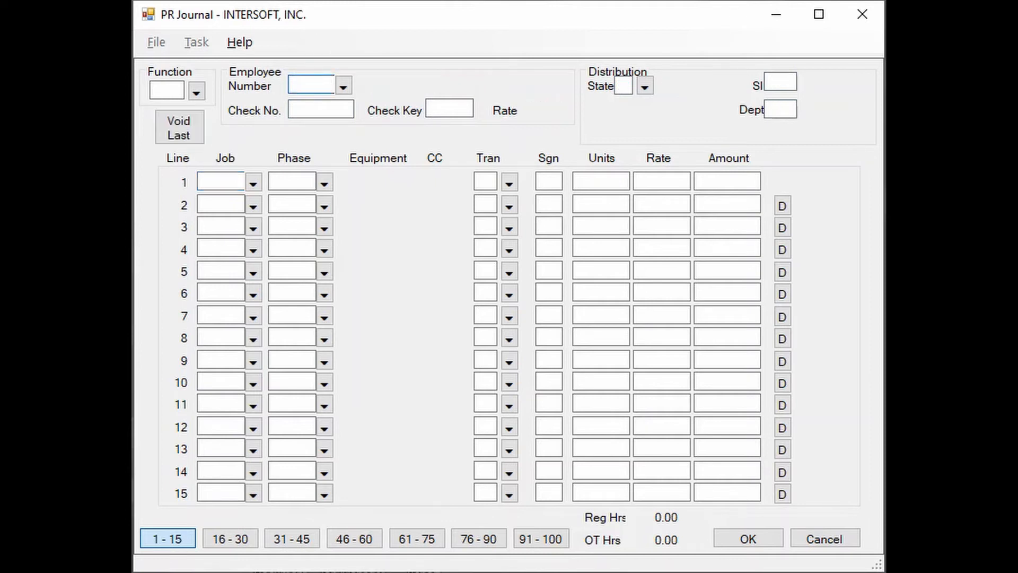
# Step: Enter employee number 20 in the transaction header and accept the default header and distribution values
pyautogui.write('20')
pyautogui.press('Tab')
pyautogui.press('Tab')
pyautogui.press('Tab')
pyautogui.press('Tab')
pyautogui.press('Tab')
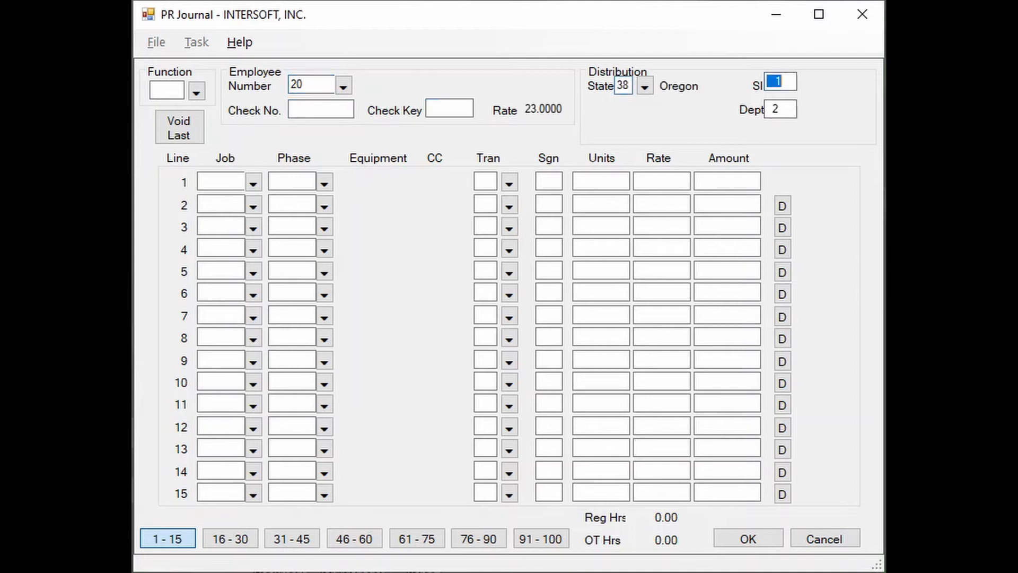
# Step: Fill line 1 with job 88001, phase 120, transaction code 10 and 8.00 units, keeping the sign and rate blank
pyautogui.write('88001')
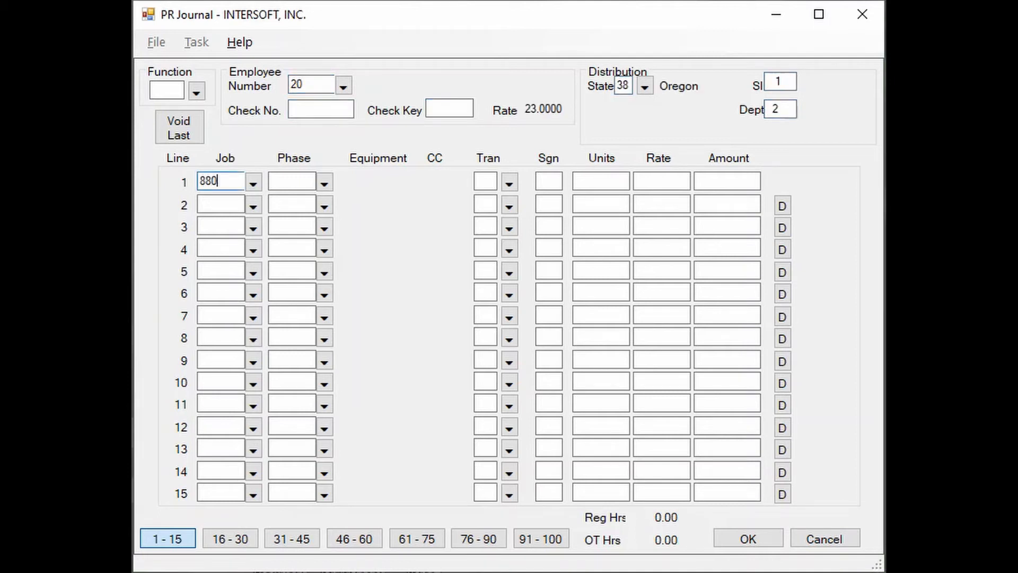
pyautogui.press('Tab')
pyautogui.write('120')
pyautogui.press('Tab')
pyautogui.write('10')
pyautogui.press('Tab')
pyautogui.press('Tab')
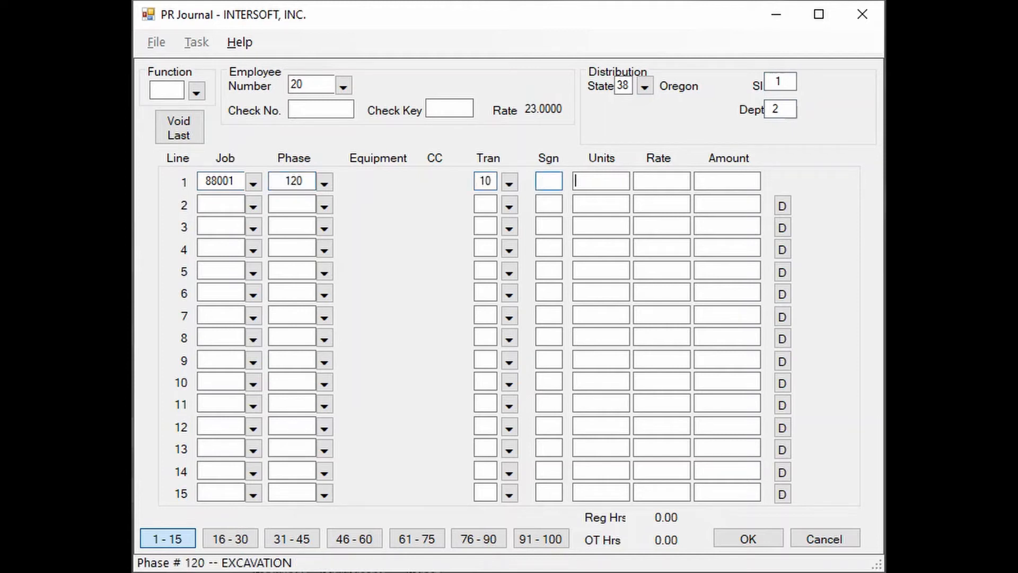
pyautogui.write('800')
pyautogui.press('Tab')
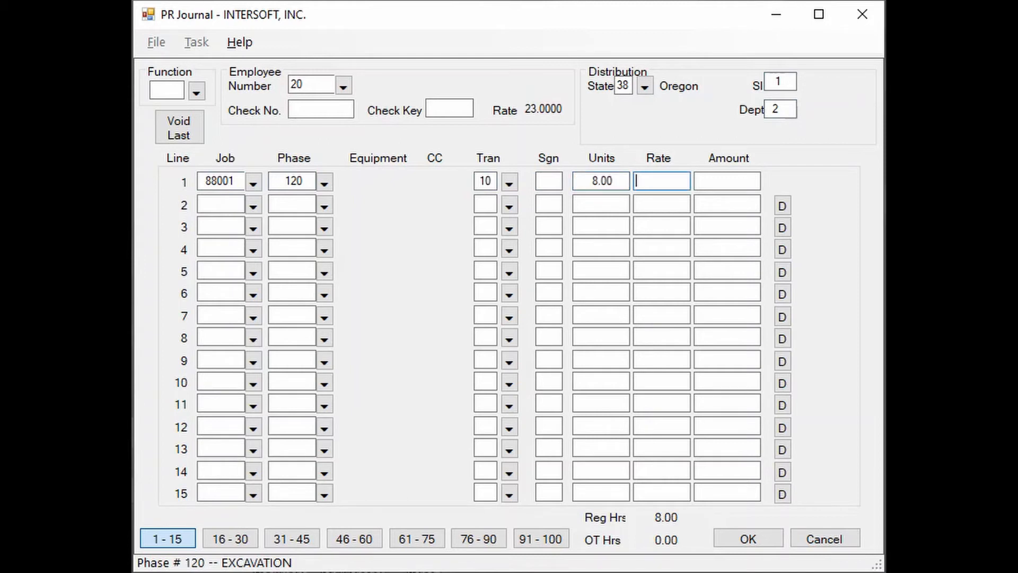
pyautogui.press('Return')
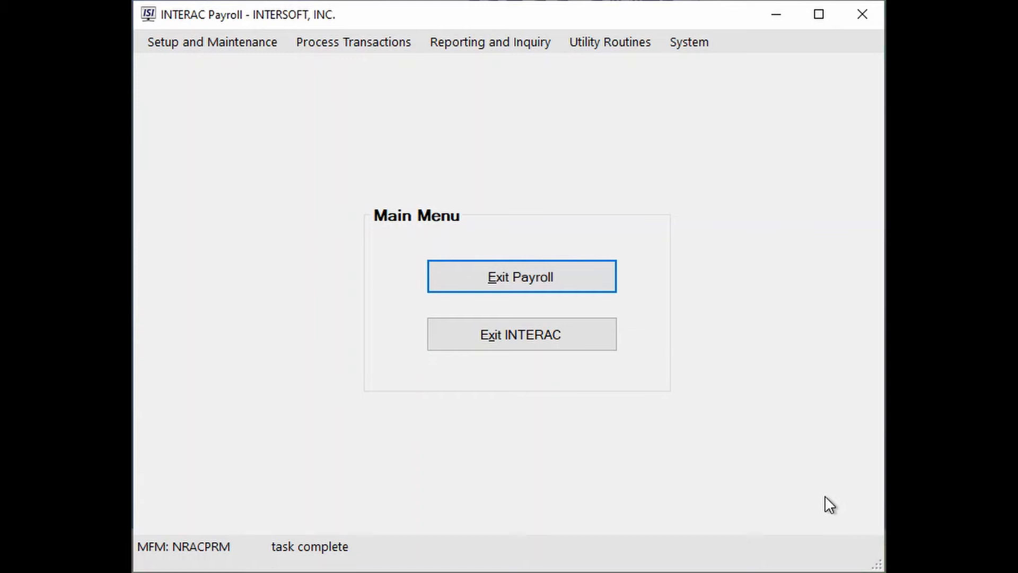
# Step: Open master file NRACPRM in Master File Maintenance and bring up employee 20's record for changes
pyautogui.hotkey('alt', 's')
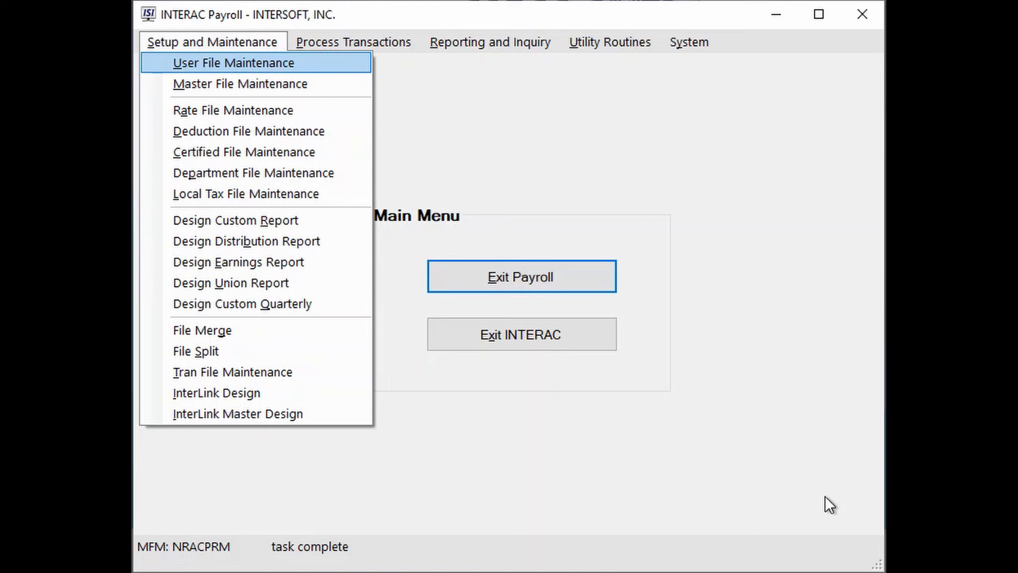
pyautogui.press('m')
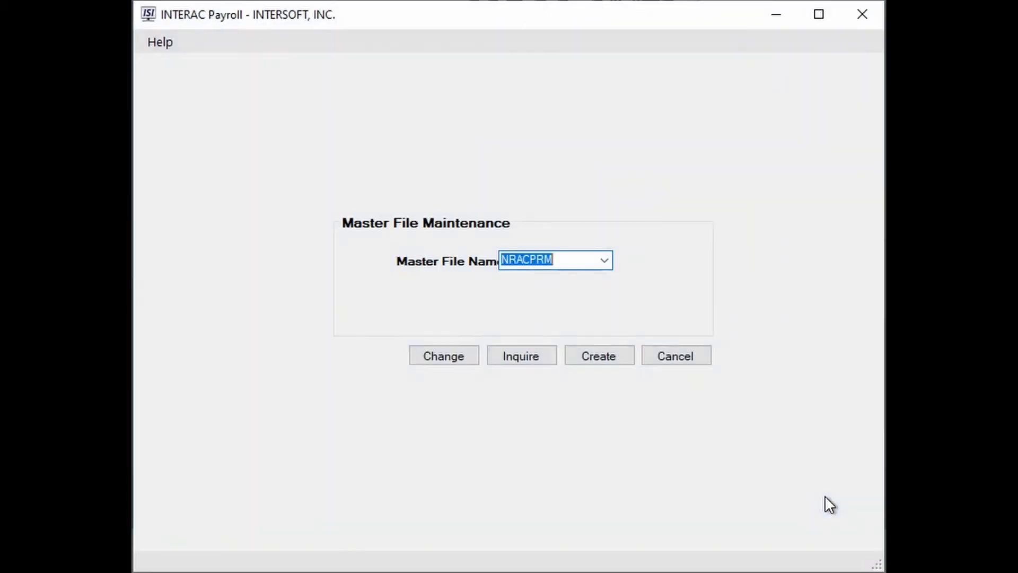
pyautogui.press('alt')
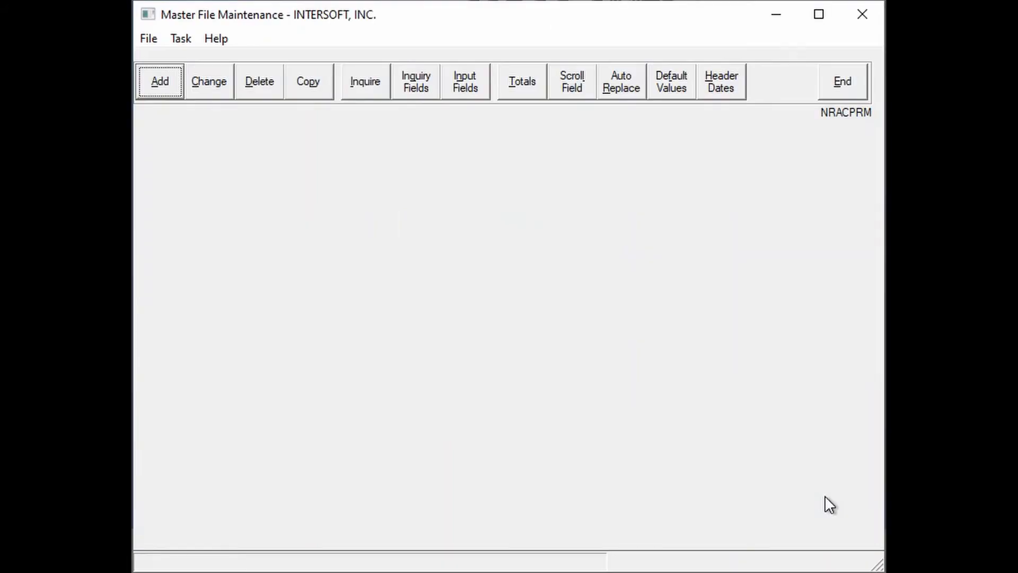
pyautogui.hotkey('alt', 'c')
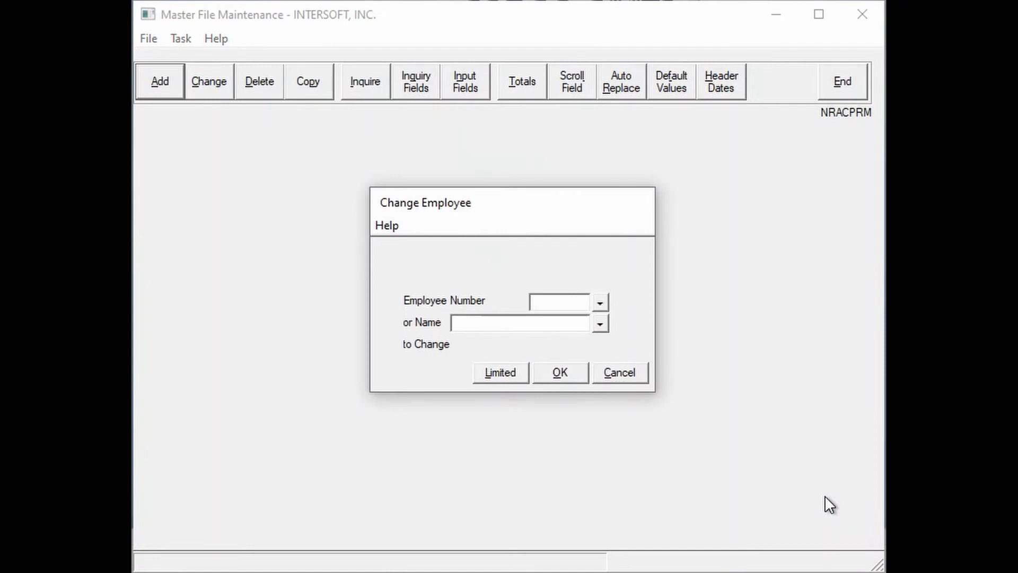
pyautogui.write('20')
pyautogui.press('Return')
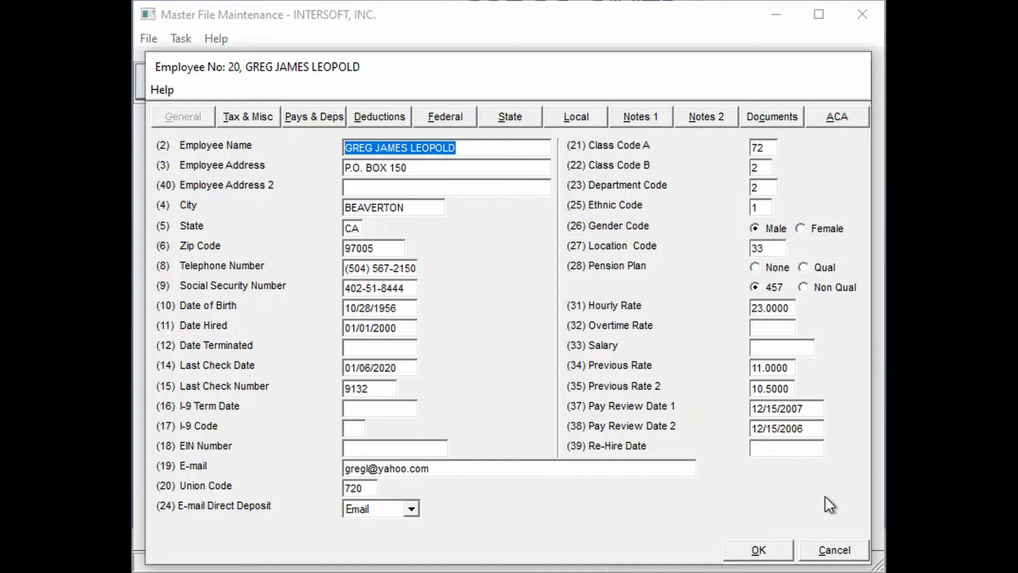
# Step: Set Oregon's SI Cd to 3 in employee 20's state data, save the record and end master file maintenance
pyautogui.hotkey('alt', 's')
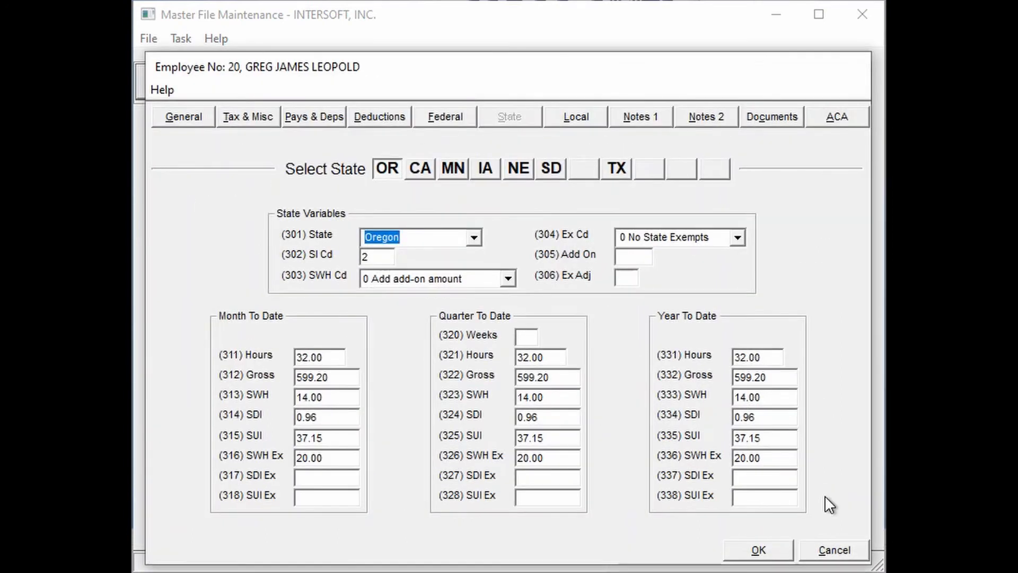
pyautogui.press('Tab')
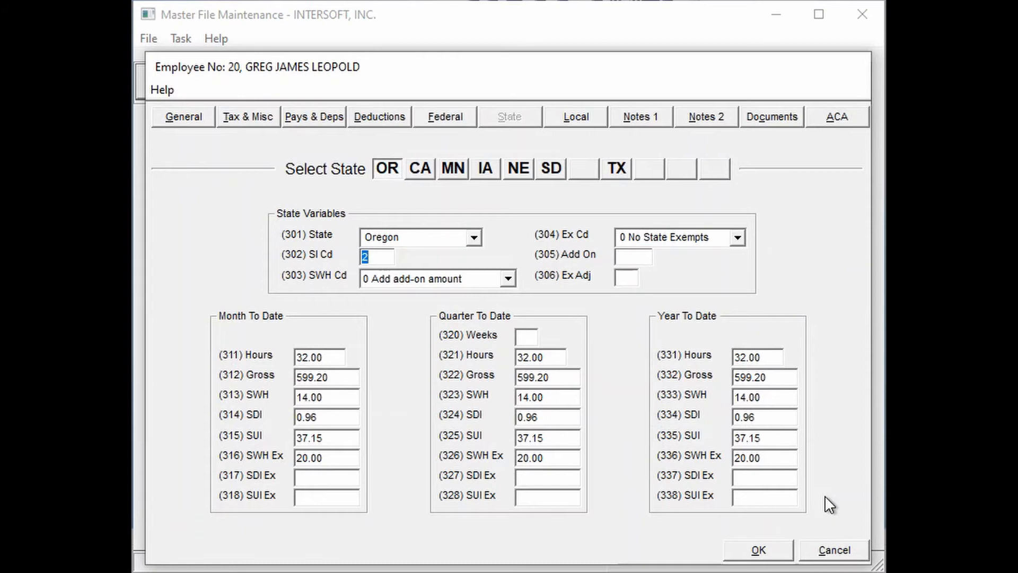
pyautogui.write('3')
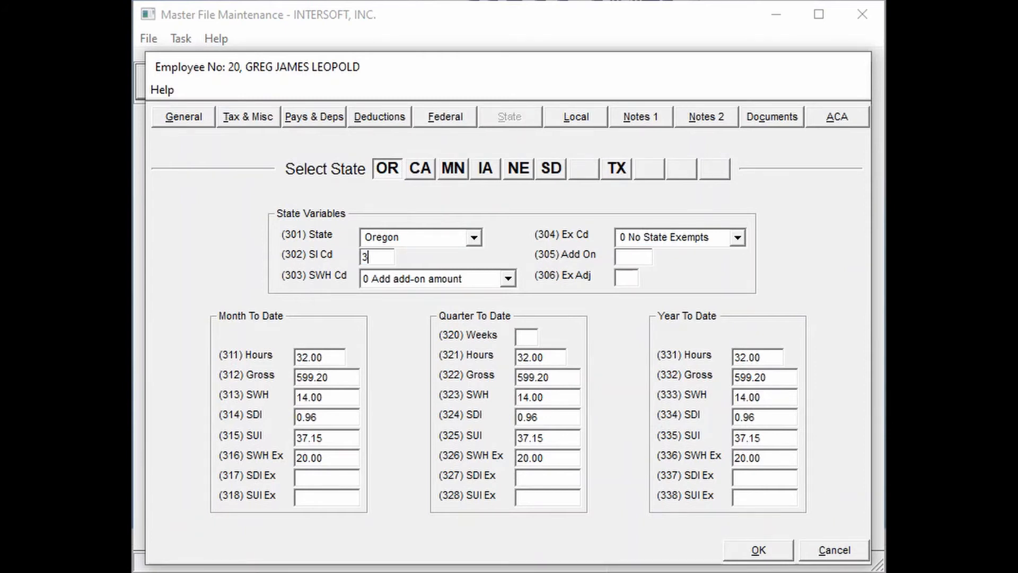
pyautogui.hotkey('alt', 'o')
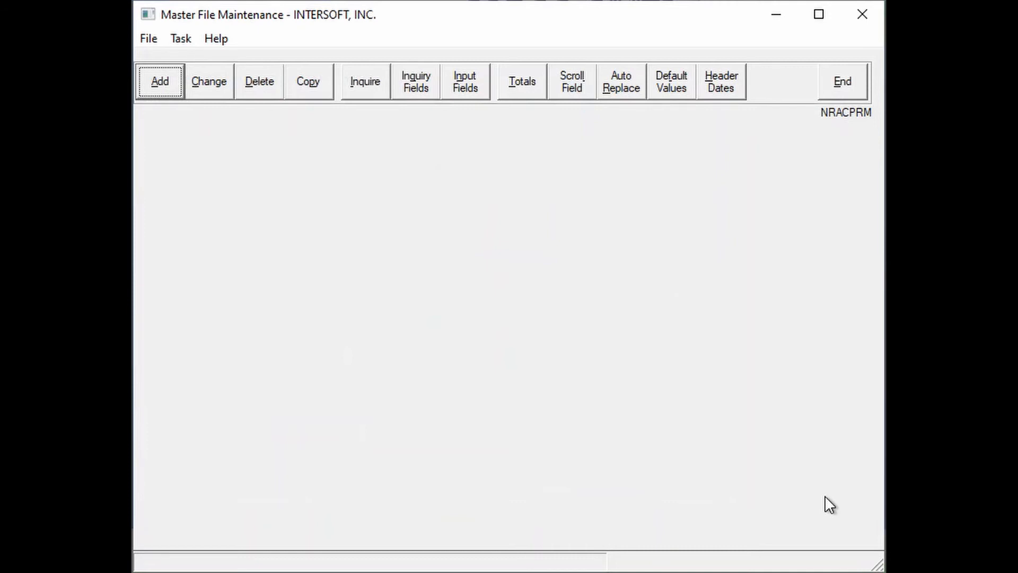
pyautogui.hotkey('alt', 'e')
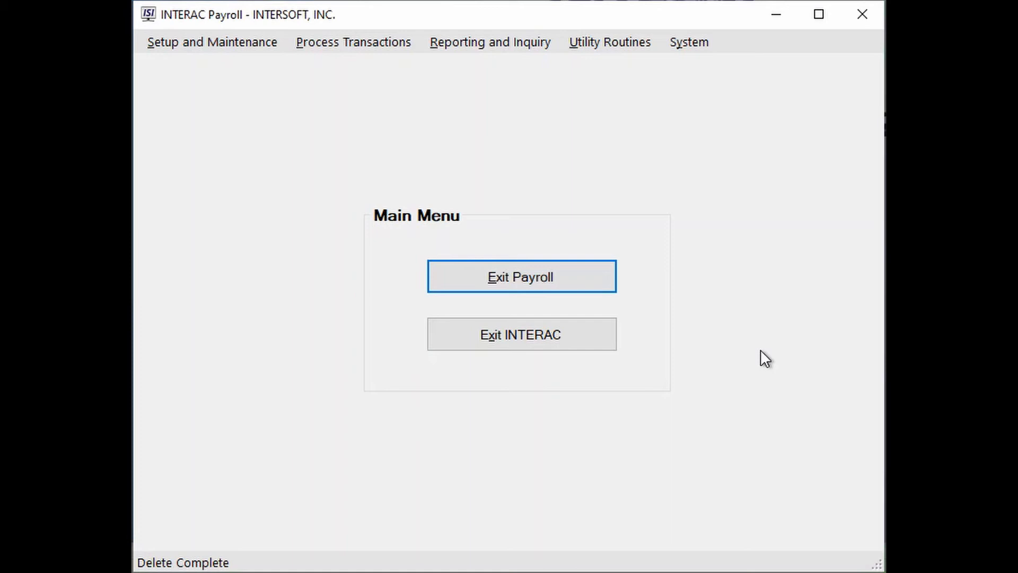
# Step: Create a custom report design file named NRACPRRRON with Report as the design type
pyautogui.press('alt')
pyautogui.press('Down')
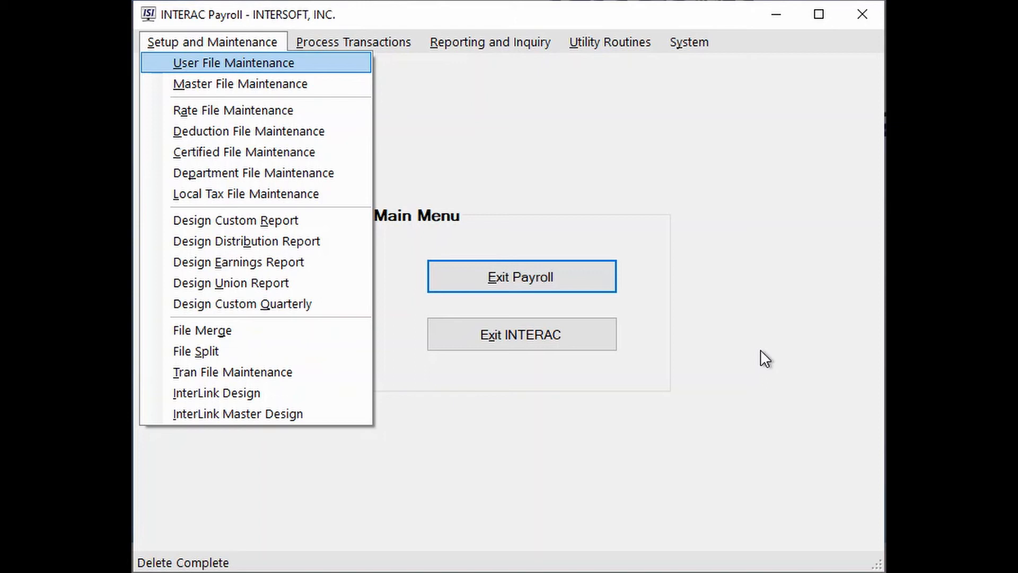
pyautogui.press('r')
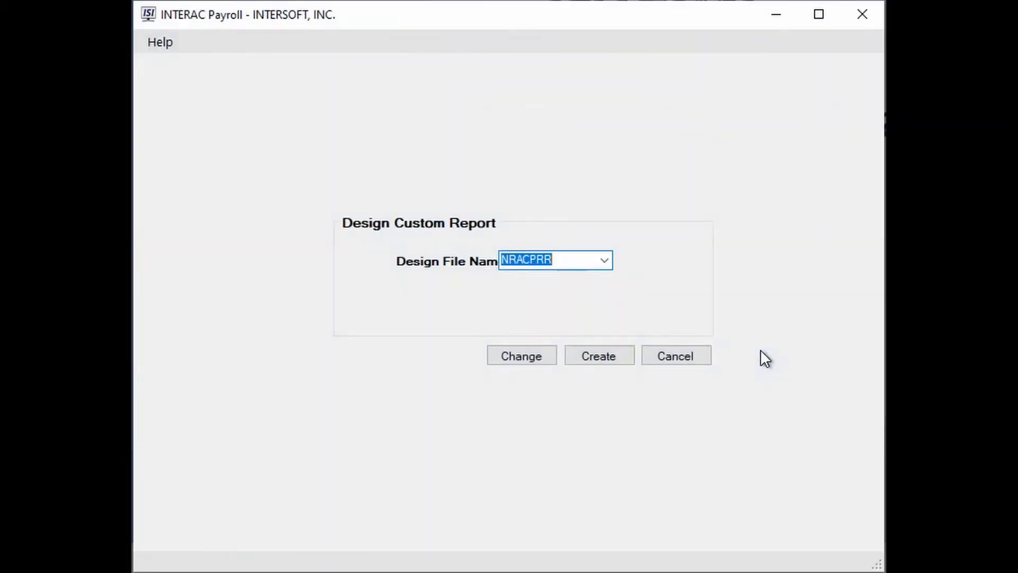
pyautogui.press('End')
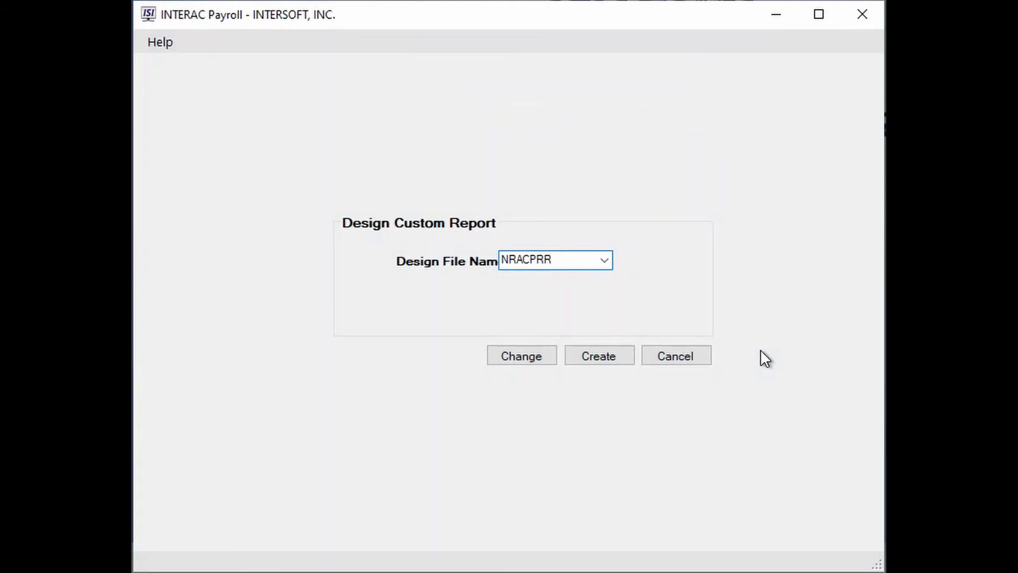
pyautogui.write('RON')
pyautogui.press('alt')
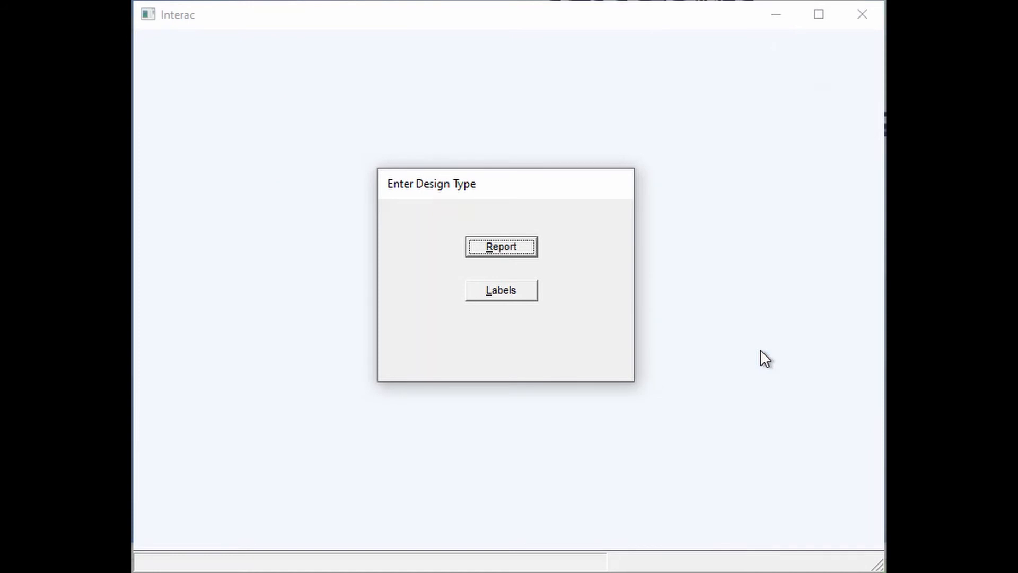
pyautogui.press('Return')
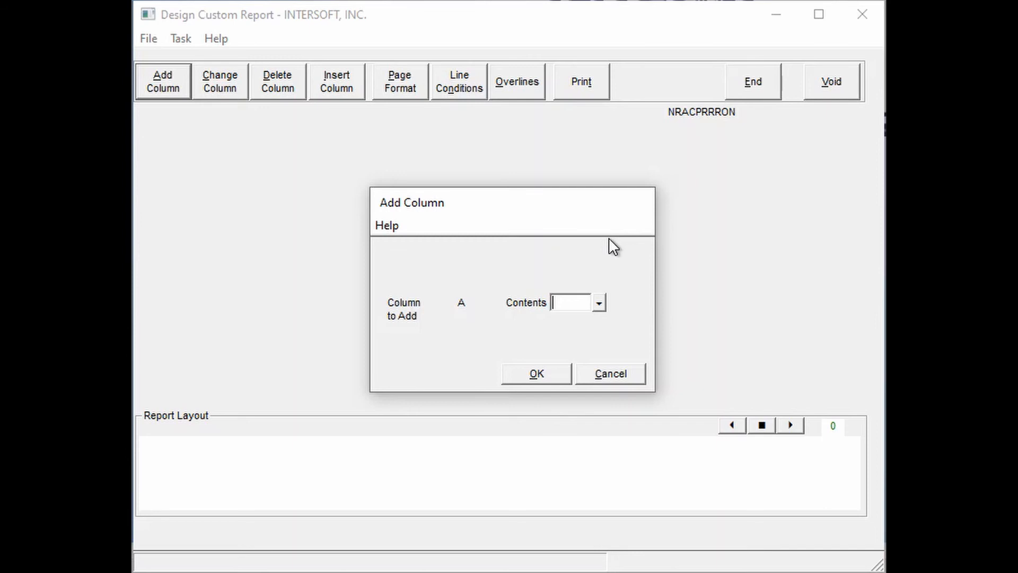
# Step: Add column A with contents 1, the employee number, accepting its default width and headings
pyautogui.write('1')
pyautogui.write('0')
pyautogui.press('BackSpace')
pyautogui.press('Return')
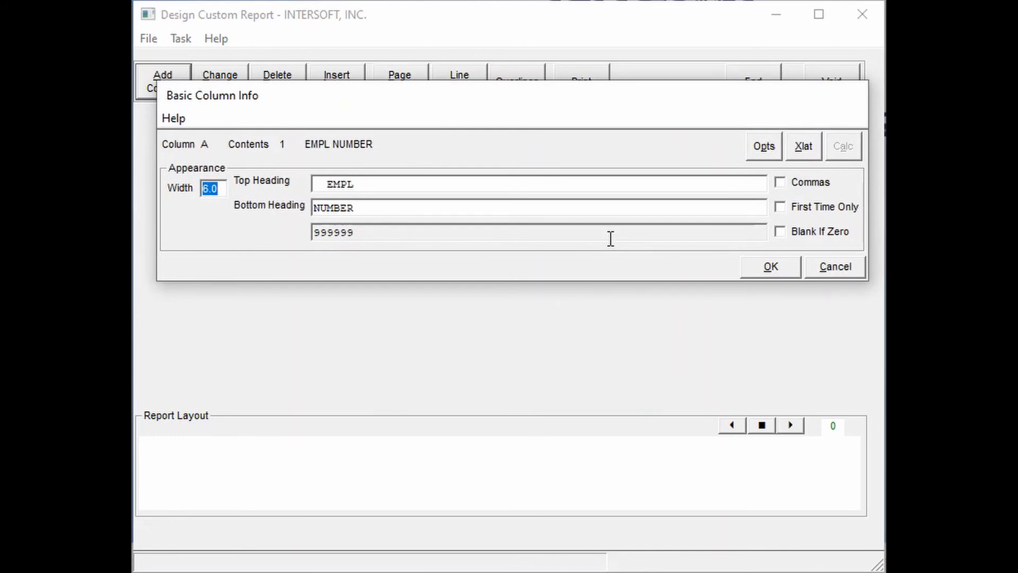
pyautogui.press('Return')
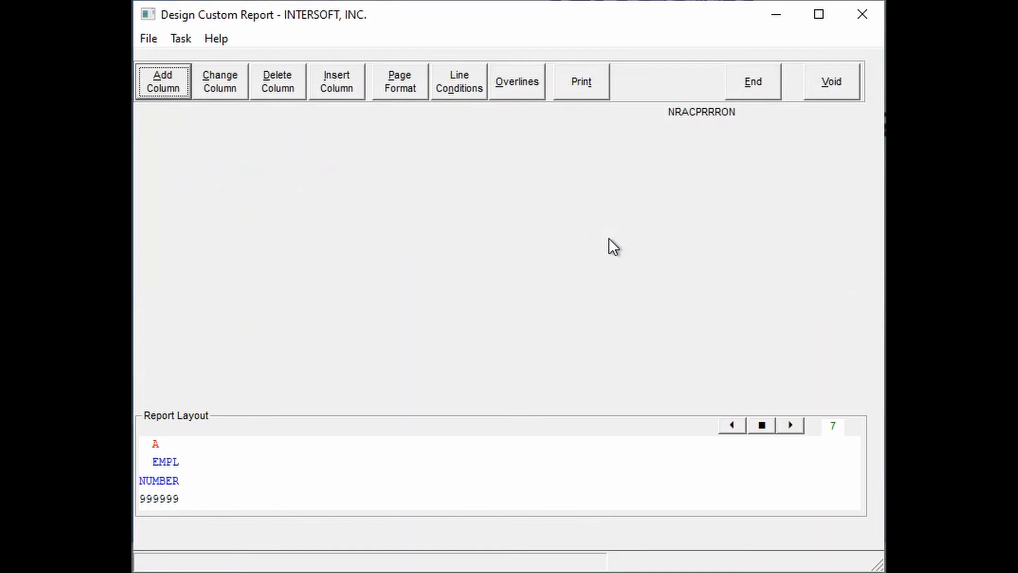
# Step: Add column B with contents 2, the employee name, and sort the report by it in ascending order
pyautogui.press('Return')
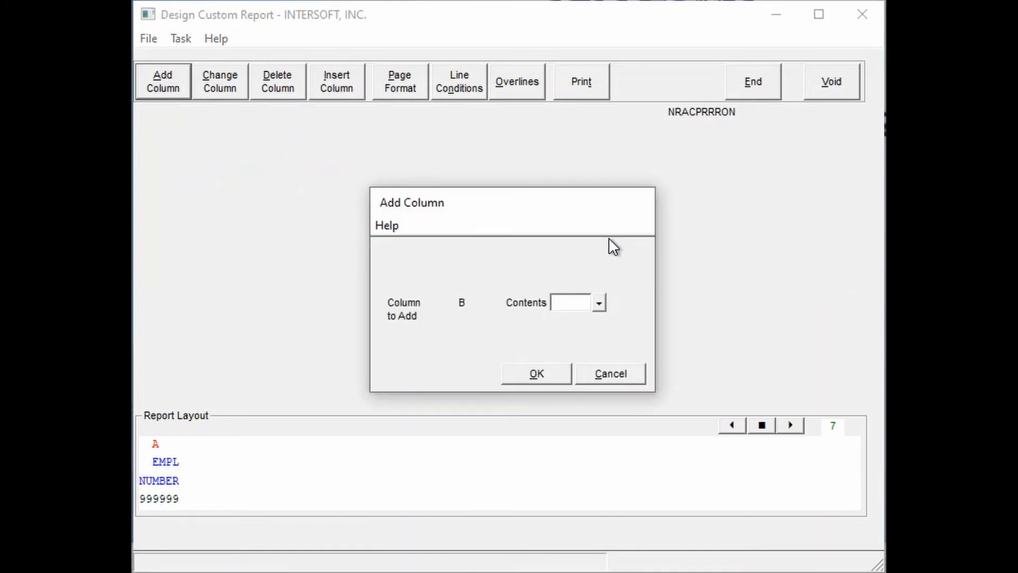
pyautogui.write('2')
pyautogui.press('Return')
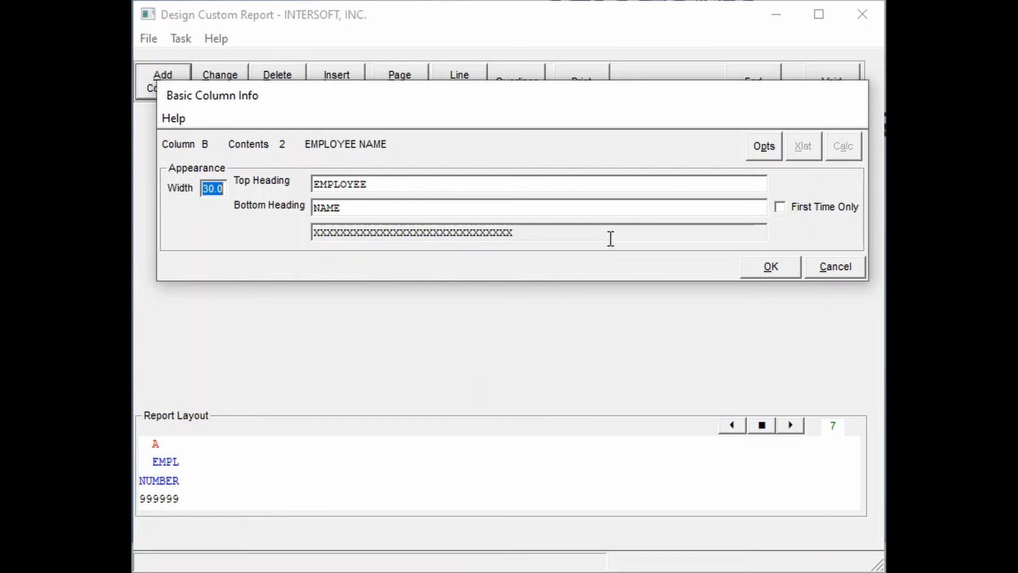
pyautogui.hotkey('alt', 'p')
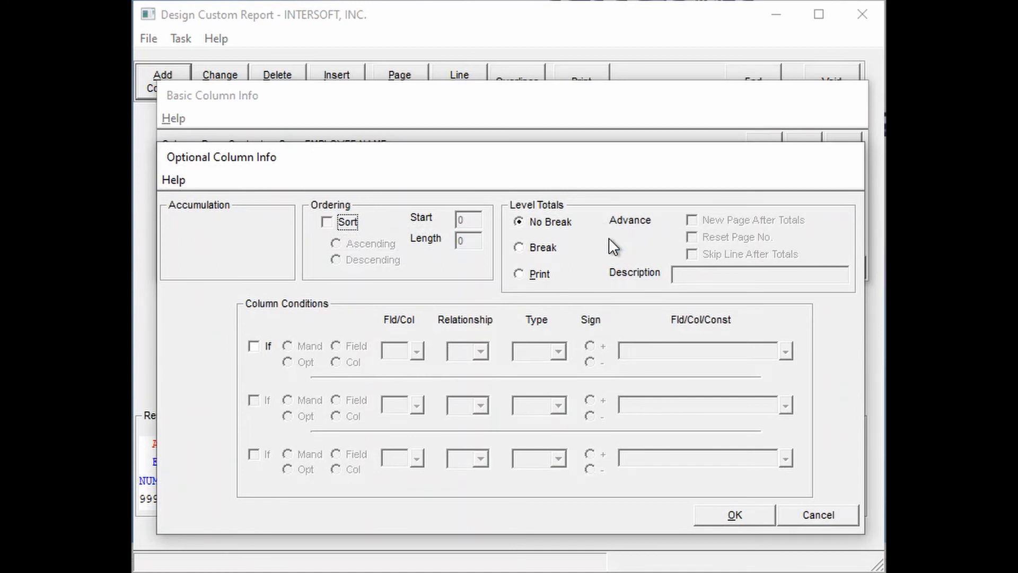
pyautogui.press('space')
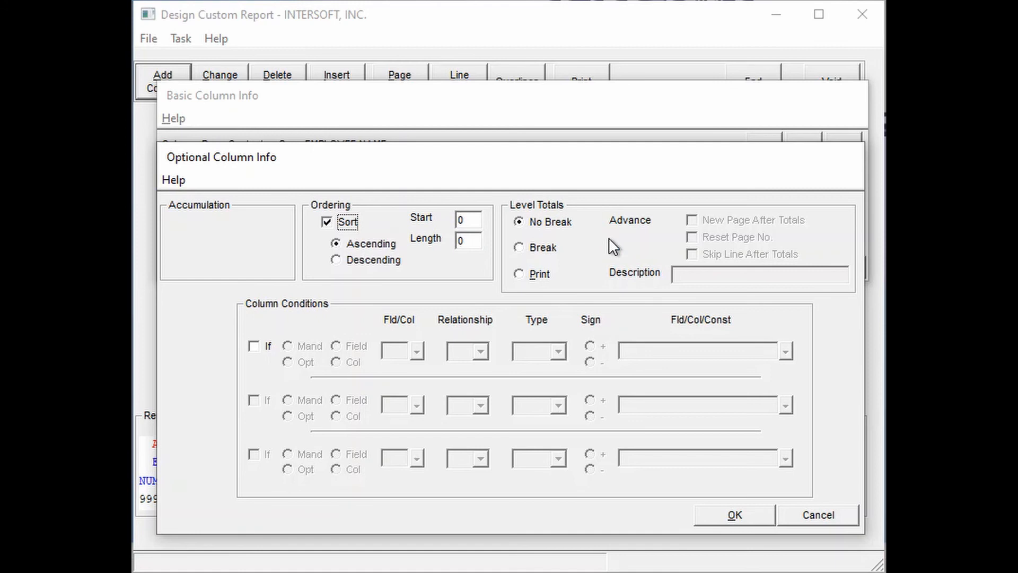
pyautogui.press('Return')
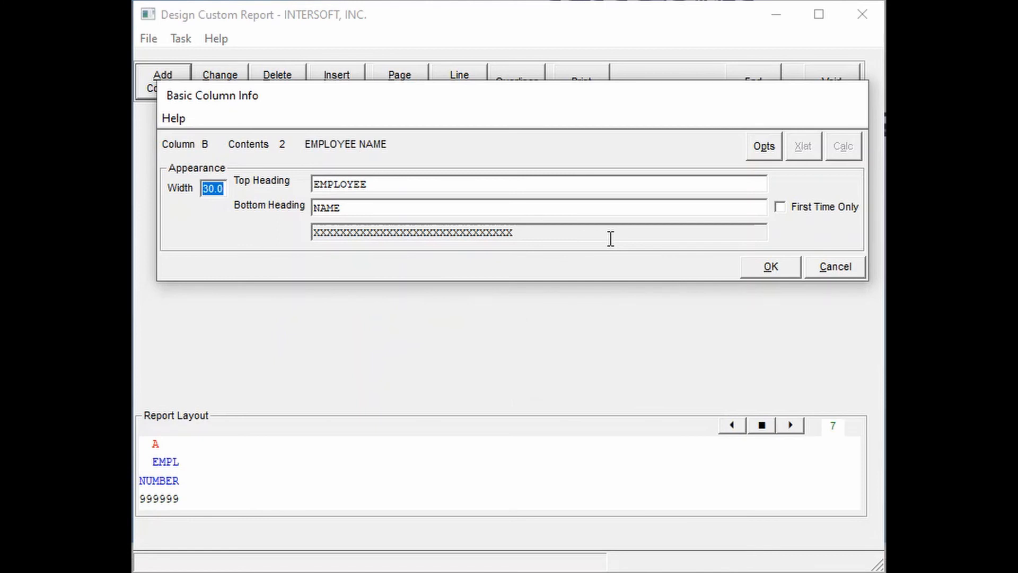
pyautogui.press('Return')
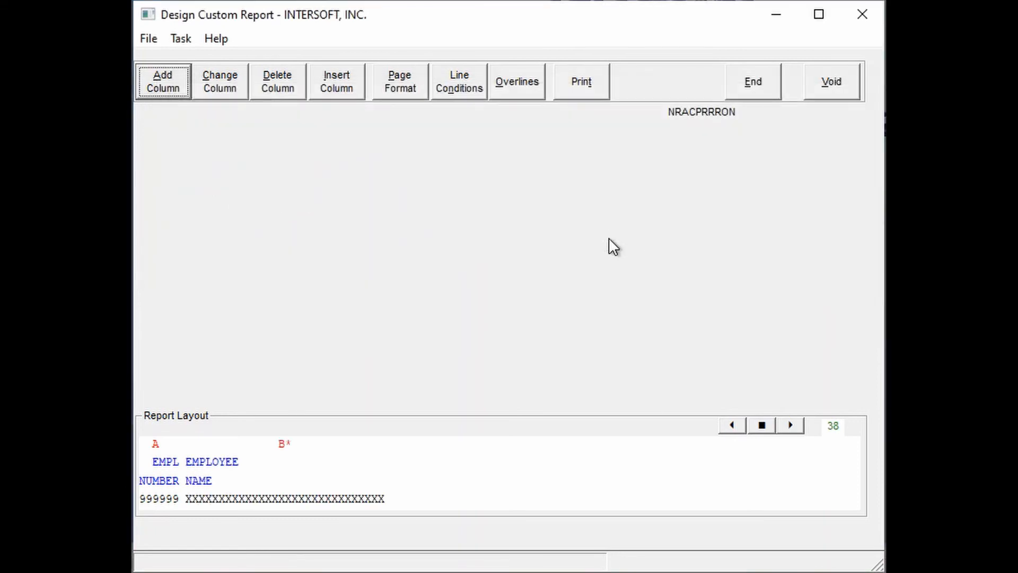
# Step: Add column C with contents 203, the YTD gross, keeping its default appearance settings
pyautogui.press('Return')
pyautogui.write('203')
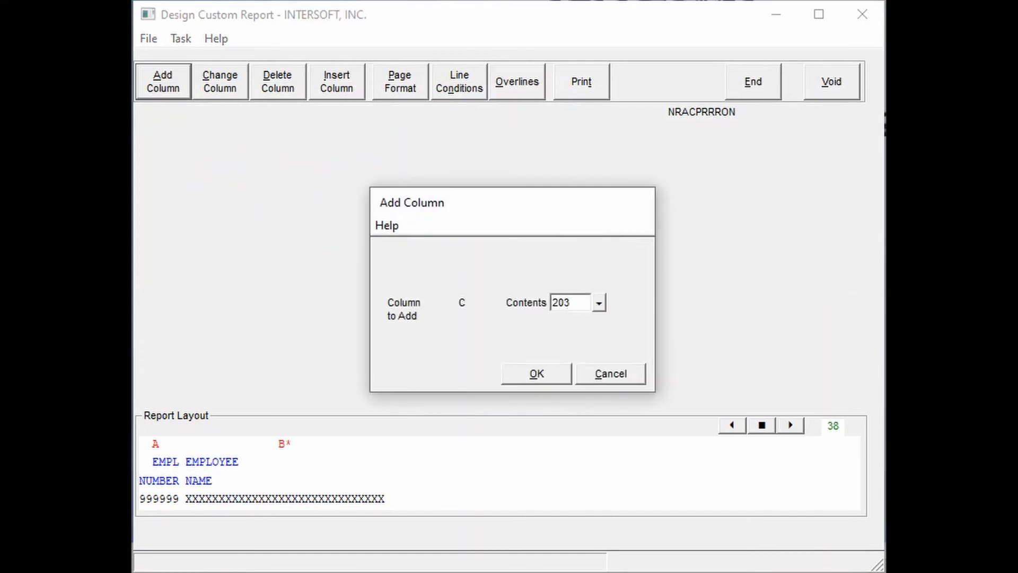
pyautogui.press('alt')
pyautogui.hotkey('alt', 'o')
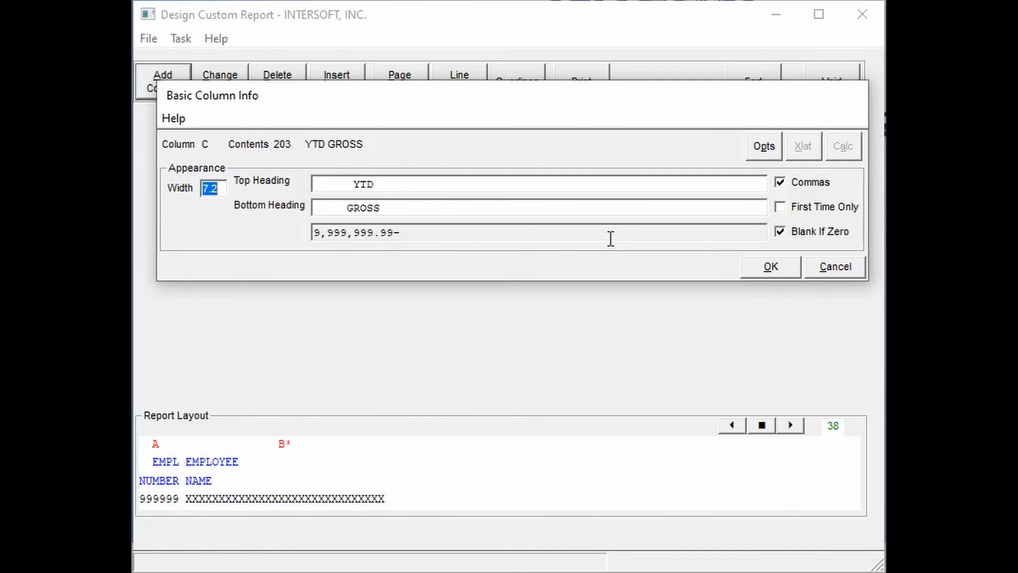
pyautogui.hotkey('alt', 'o')
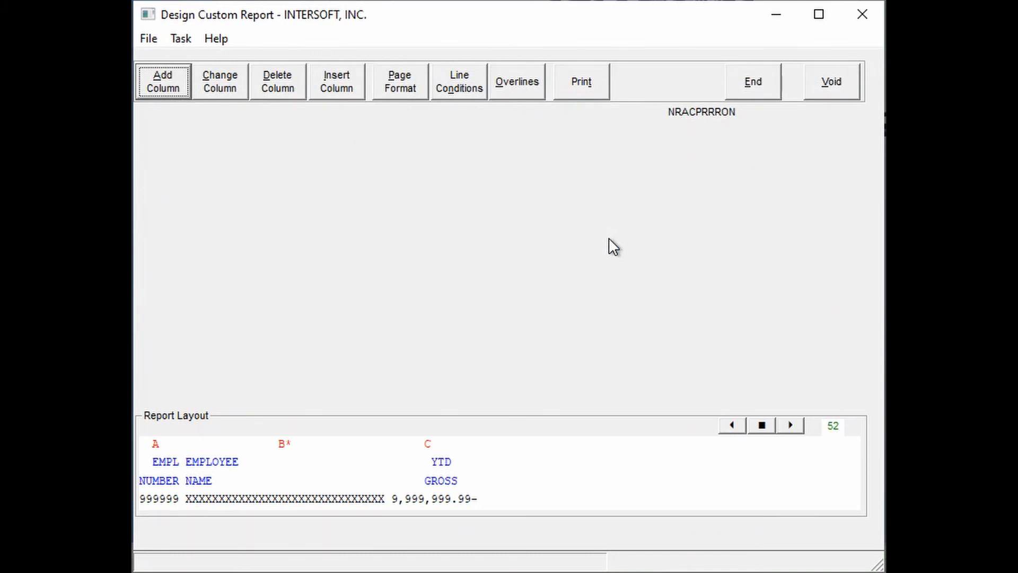
# Step: Enter "sample report" as the report title in the page format settings
pyautogui.hotkey('alt', 'p')
pyautogui.write('samplel Ir')
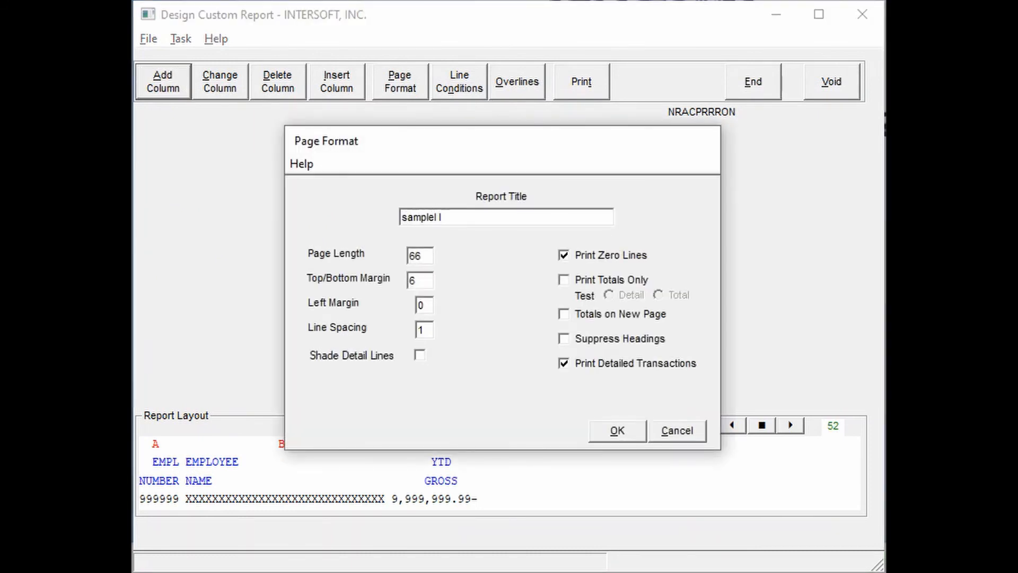
pyautogui.press('BackSpace')
pyautogui.press('BackSpace')
pyautogui.write('report')
pyautogui.press('BackSpace')
pyautogui.press('BackSpace')
pyautogui.press('BackSpace')
pyautogui.press('BackSpace')
pyautogui.press('BackSpace')
pyautogui.press('BackSpace')
pyautogui.press('BackSpace')
pyautogui.press('BackSpace')
pyautogui.write('report')
# Step: Shade the detail lines in gray, turn off printing of zero lines, and end the report design
pyautogui.press('Tab')
pyautogui.press('Tab')
pyautogui.press('Tab')
pyautogui.press('Tab')
pyautogui.press('Tab')
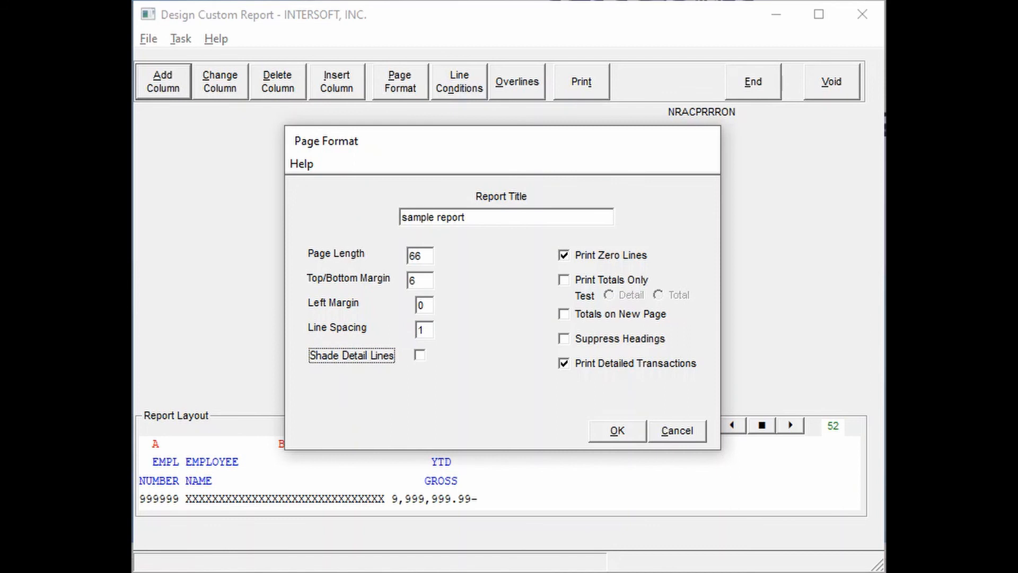
pyautogui.press('Tab')
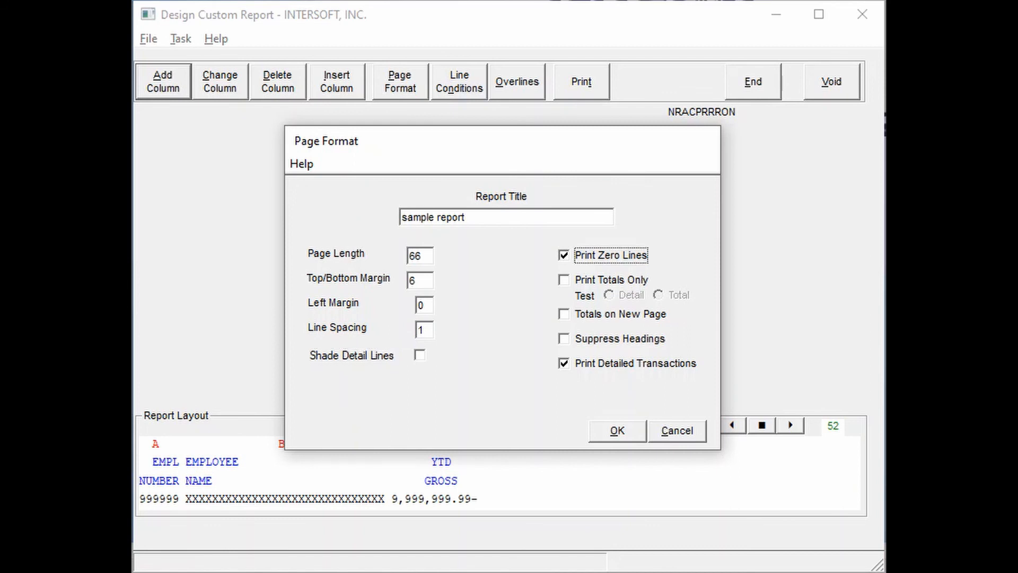
pyautogui.hotkey('shift', 'Tab')
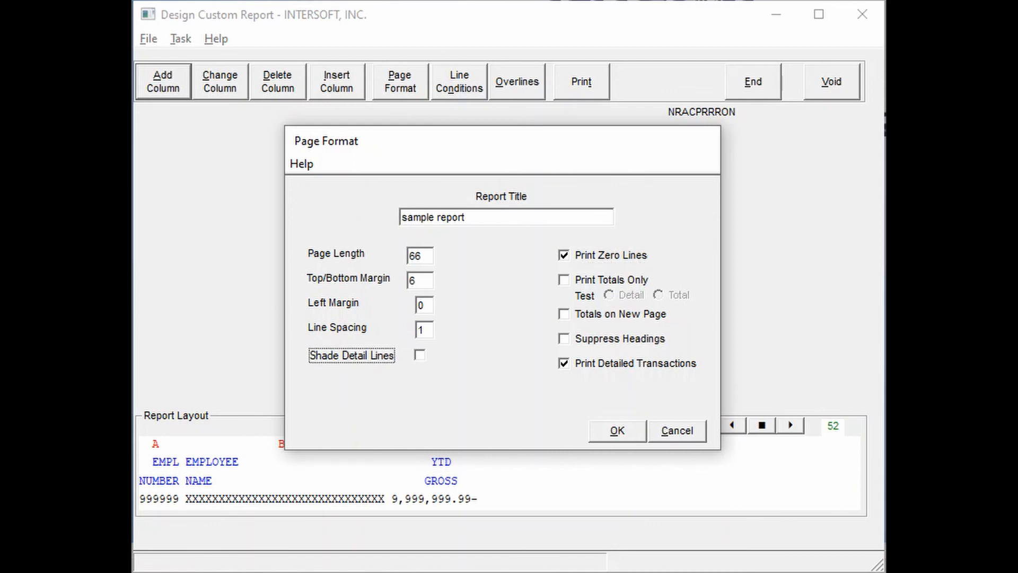
pyautogui.press('space')
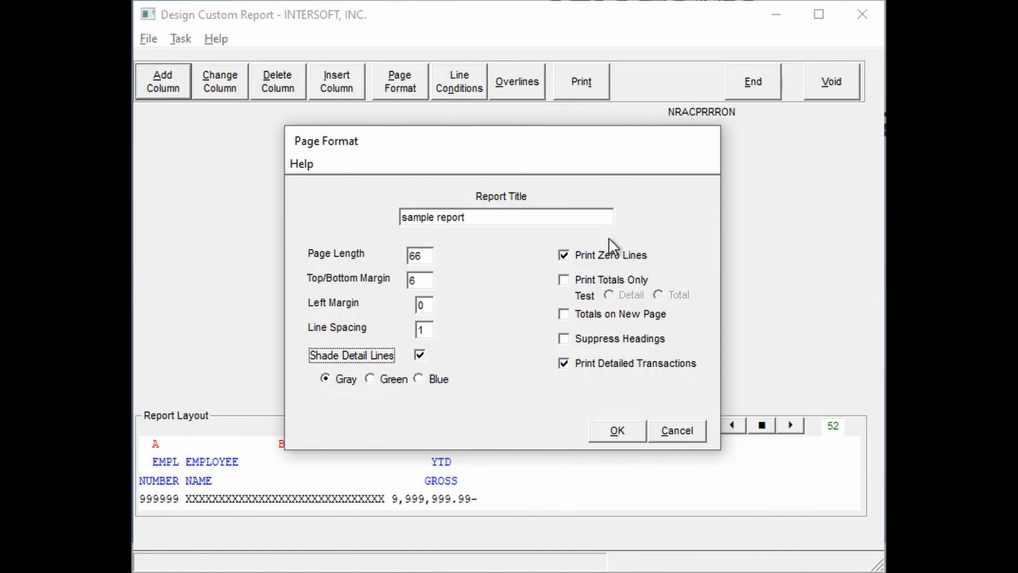
pyautogui.press('Tab')
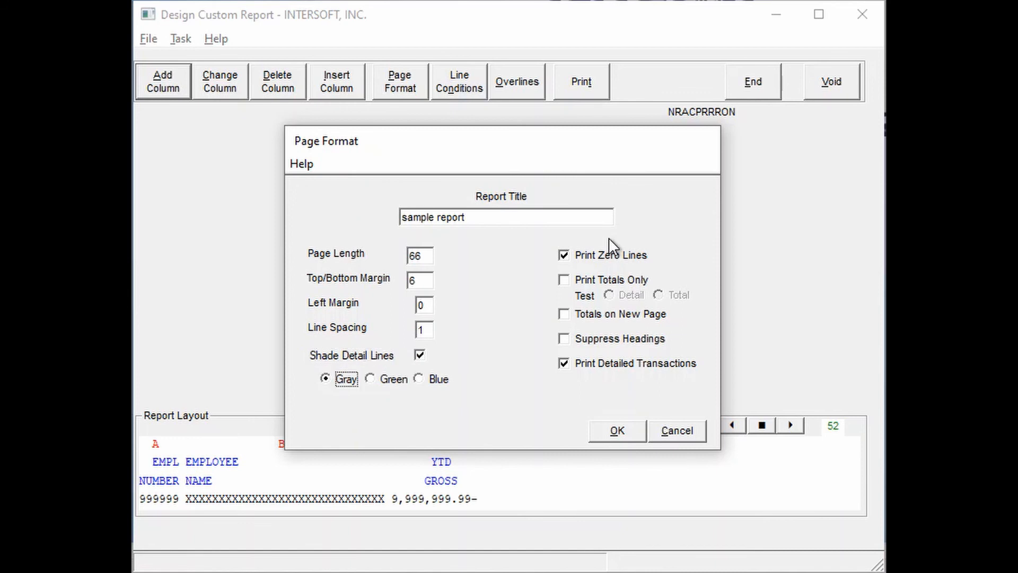
pyautogui.press('Tab')
pyautogui.press('space')
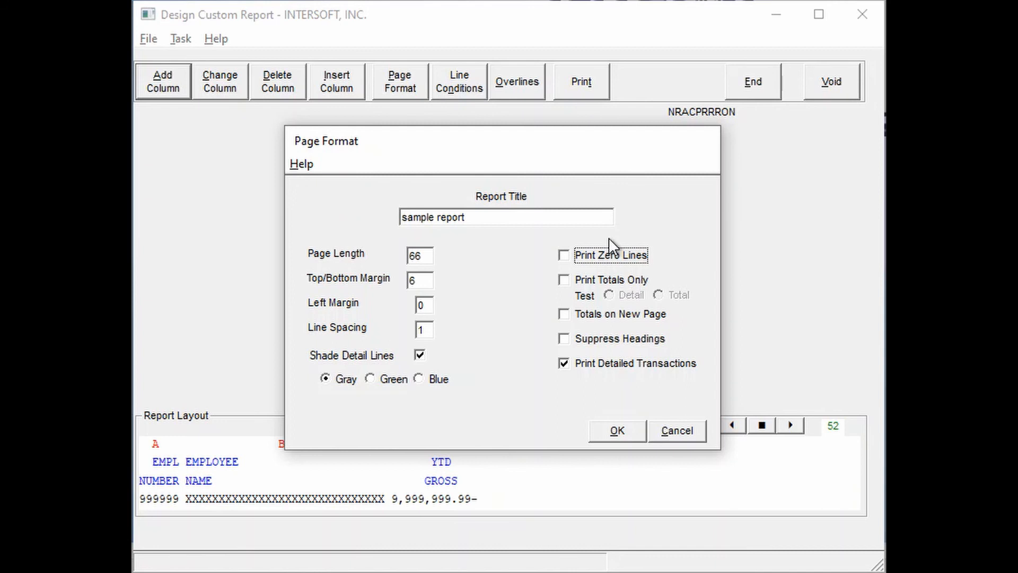
pyautogui.press('Return')
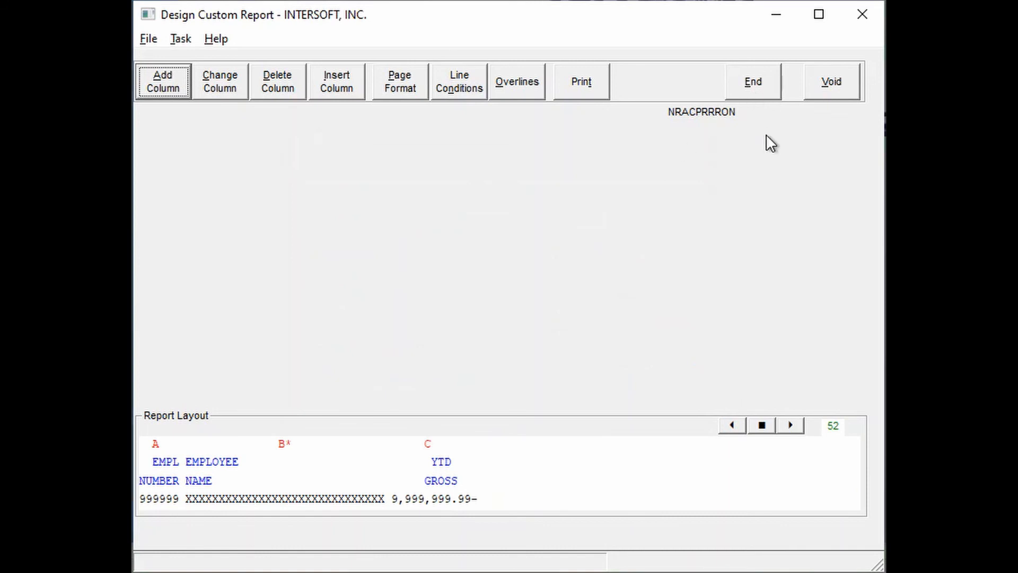
pyautogui.hotkey('alt', 'e')
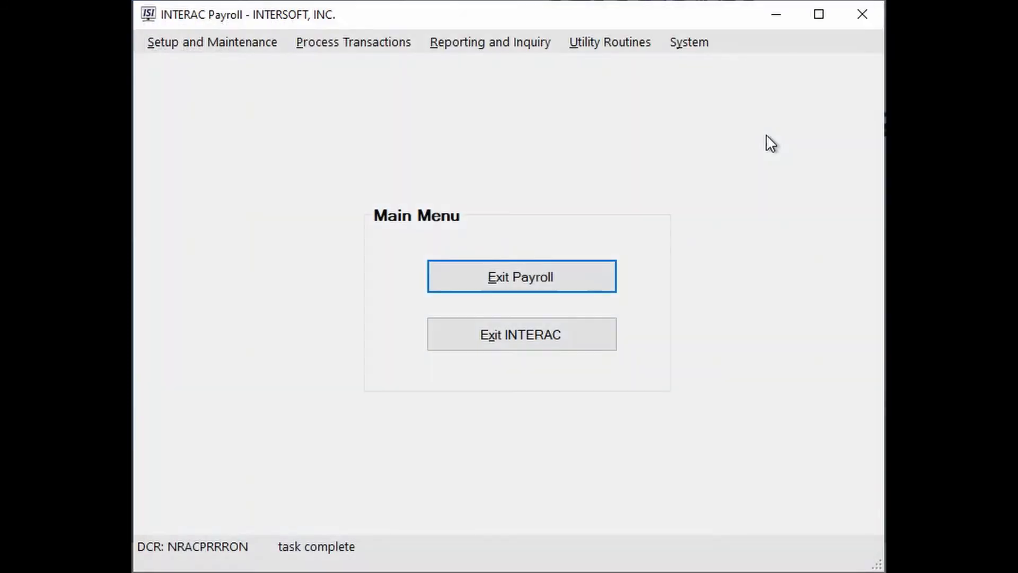